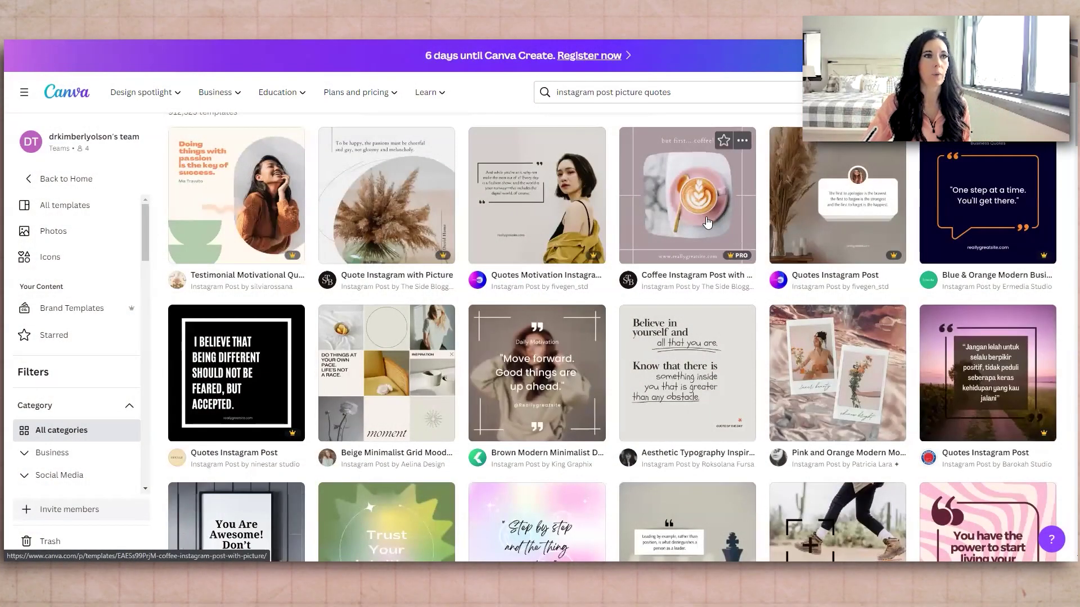
Step: Empty the template search box and dismiss the suggestions to browse the quote Instagram post results
click(698, 98)
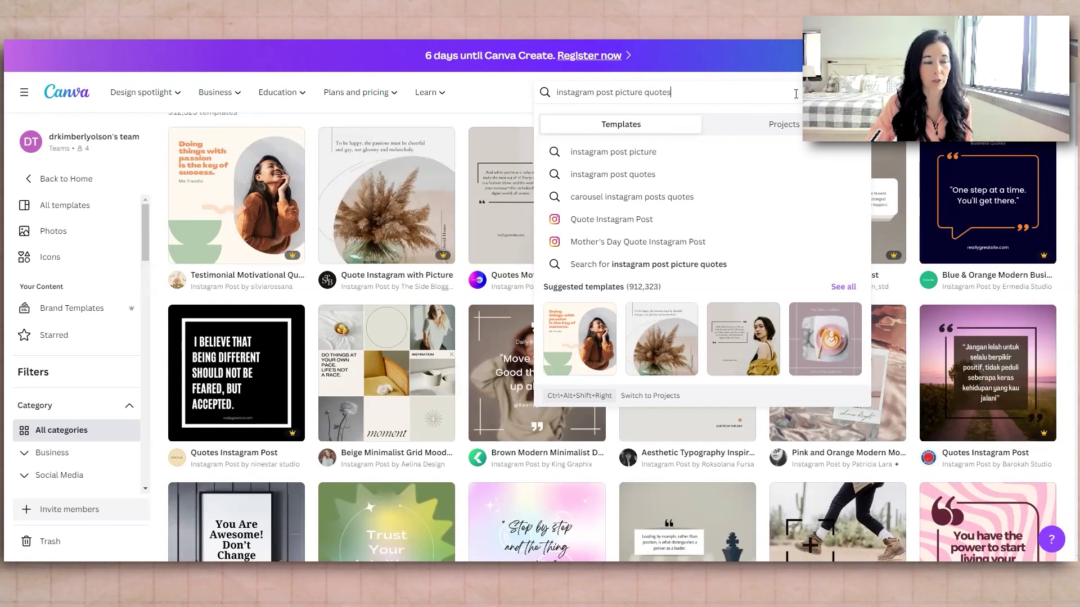
key(ctrl+a)
key(BackSpace)
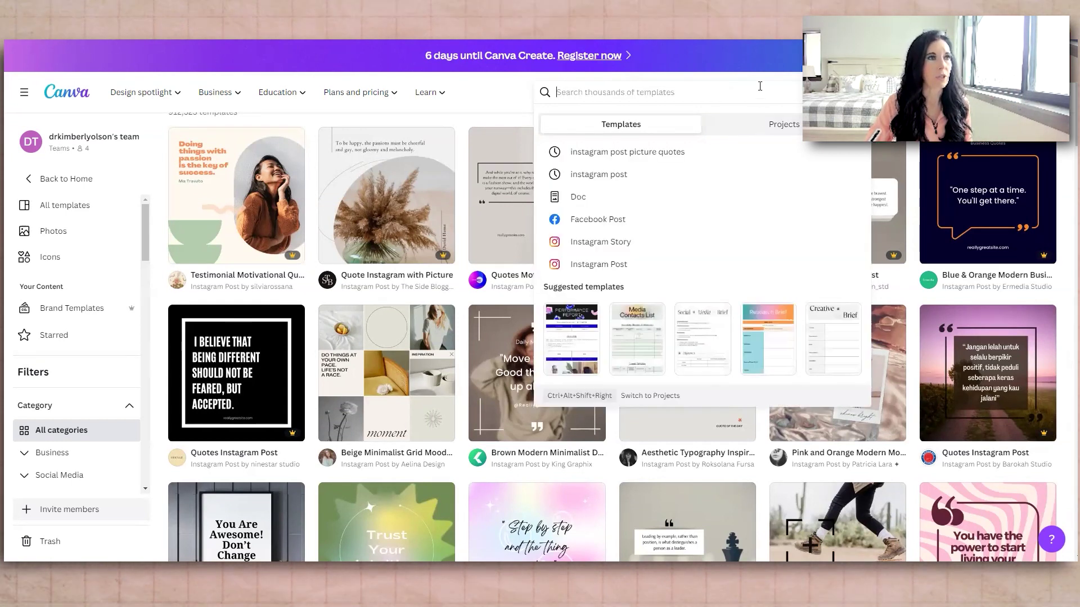
click(493, 114)
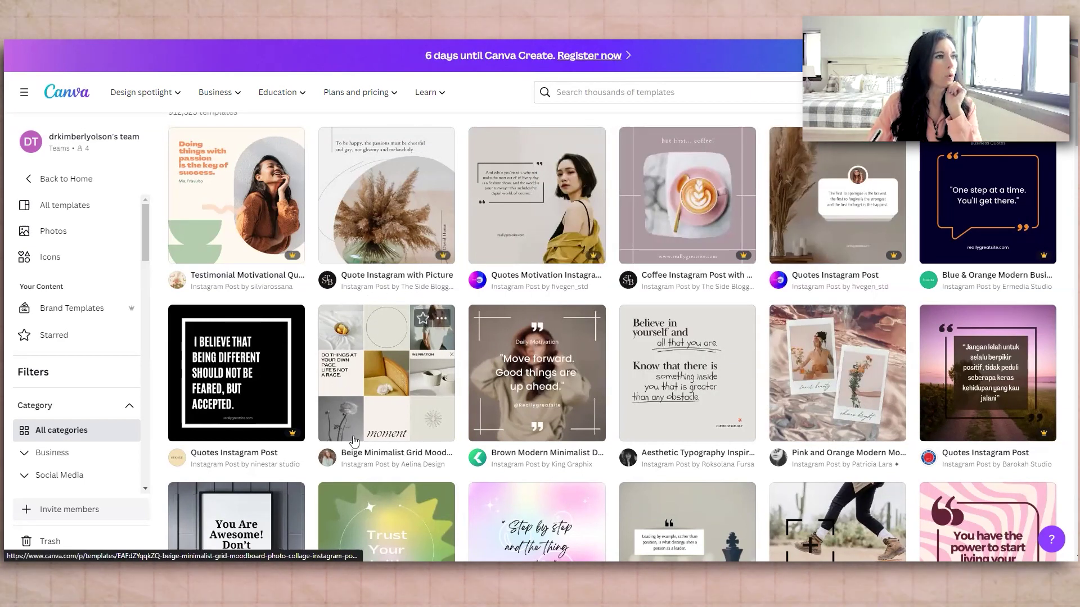
Step: Preview the Brown Modern Minimalist 'Move forward' motivation template and open it for customizing
click(536, 372)
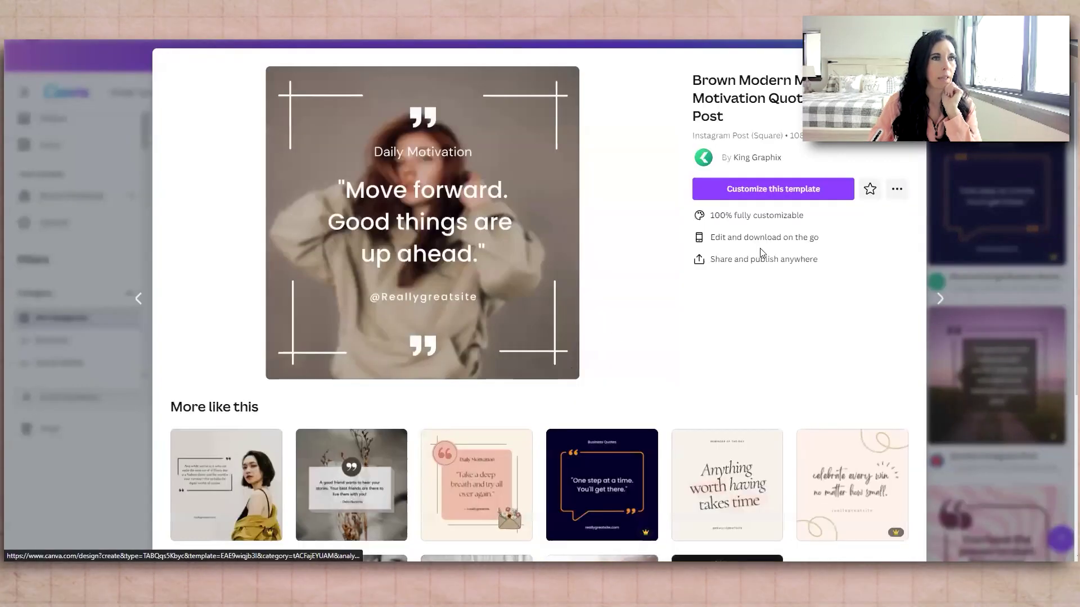
scroll(481, 477, down, 6)
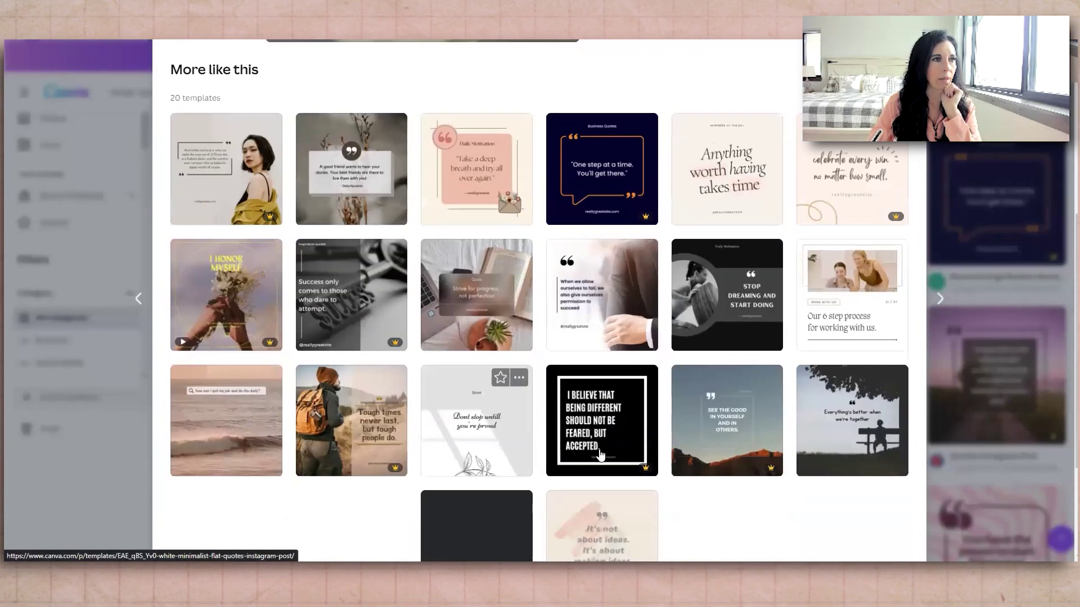
scroll(704, 376, up, 6)
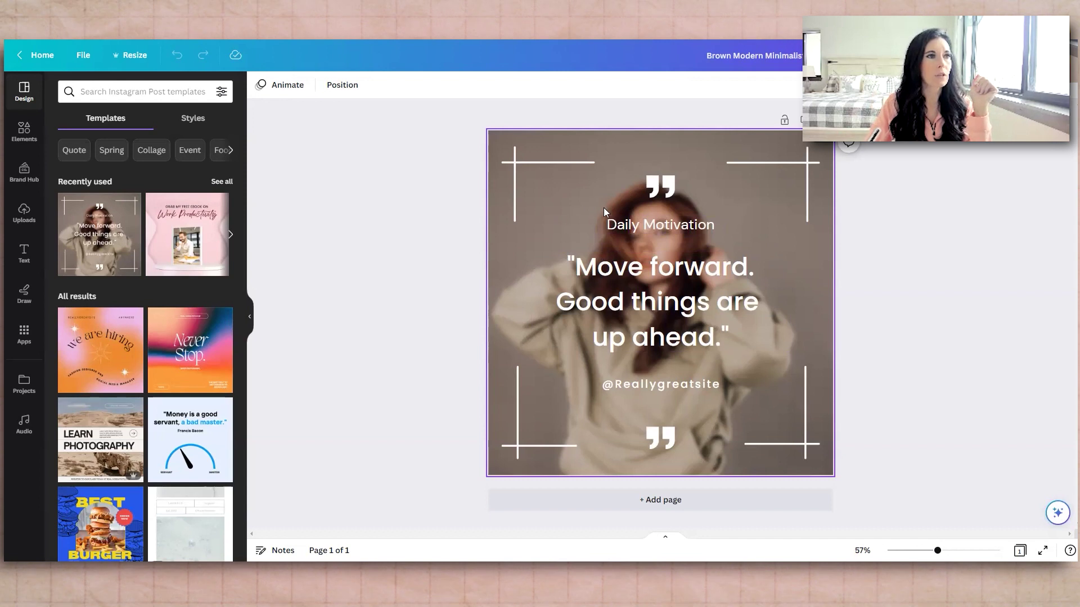
Step: Drag the uploaded pink-dress photo from Uploads onto the canvas as the new background
click(23, 212)
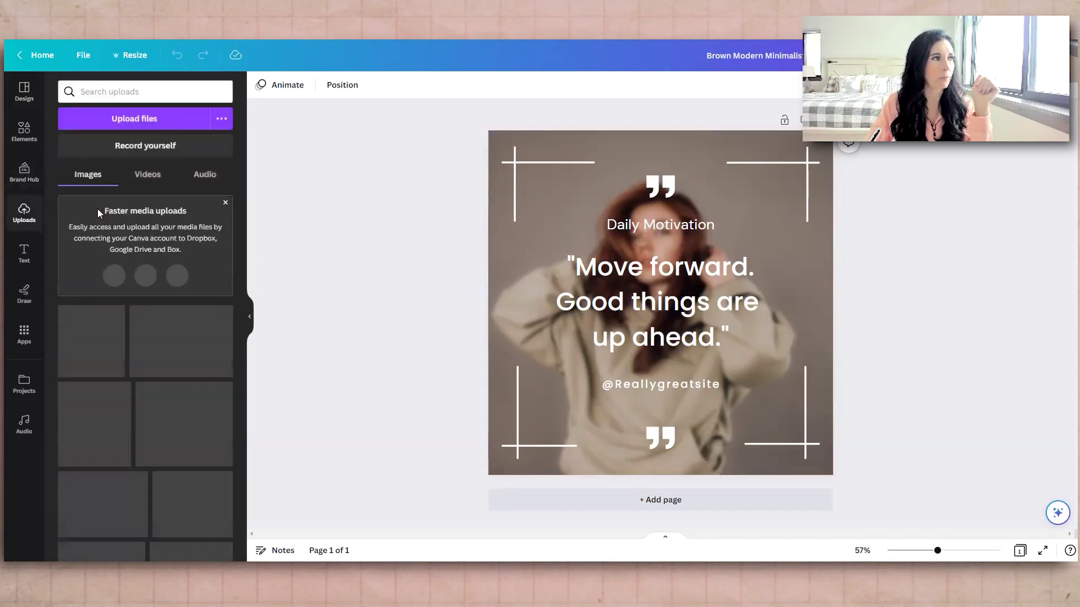
scroll(164, 422, down, 3)
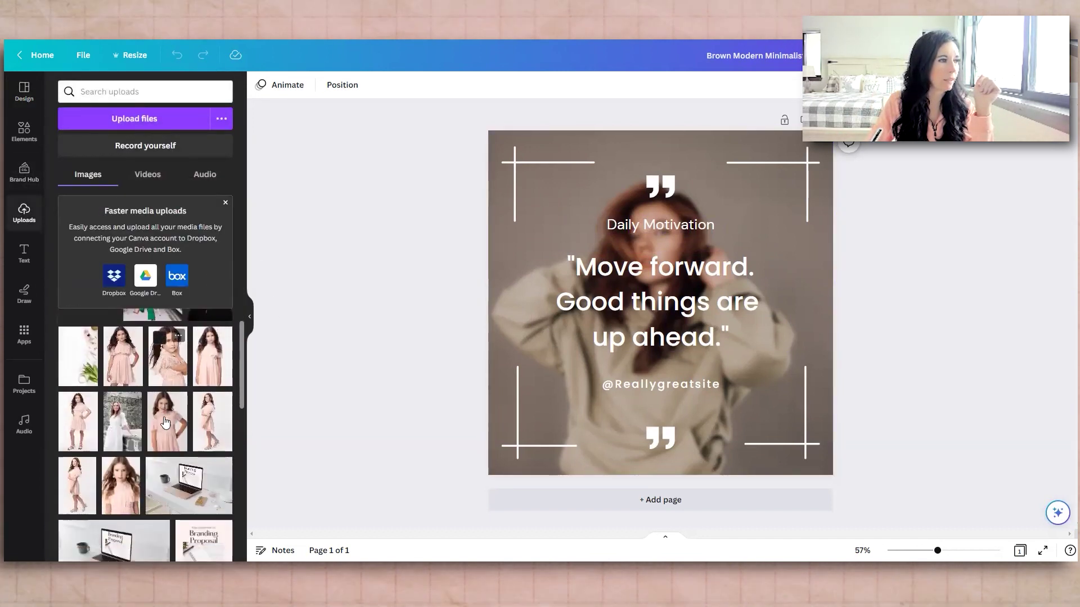
scroll(164, 422, down, 5)
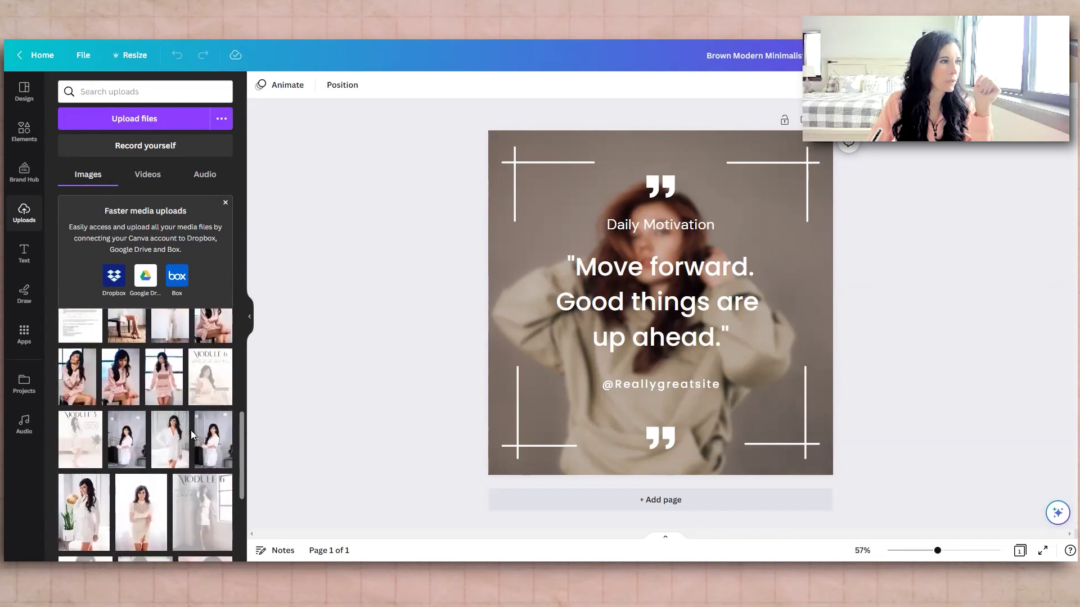
drag(163, 377, 492, 245)
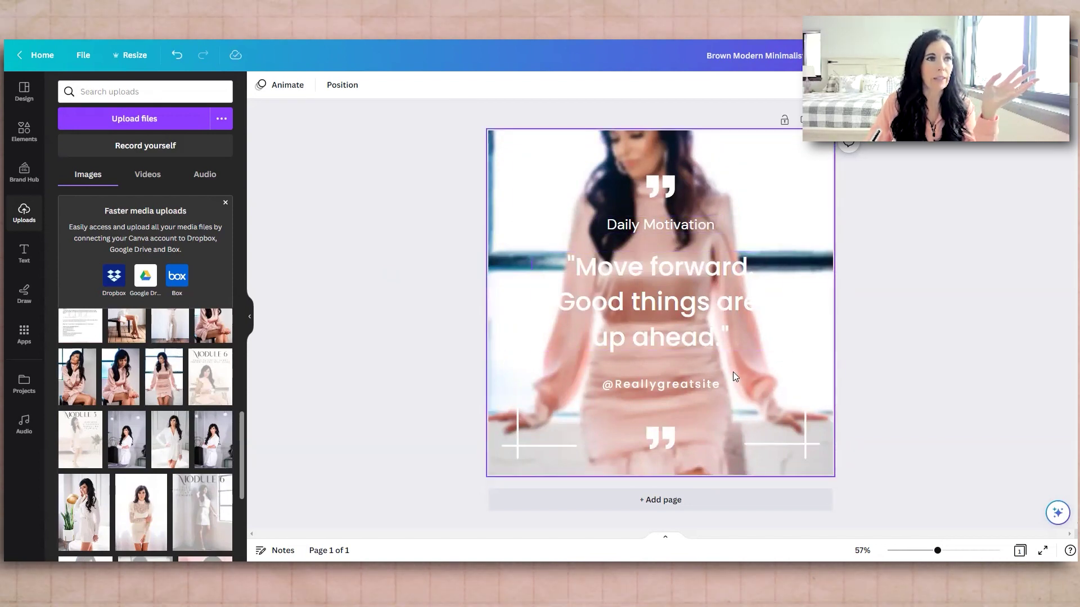
drag(673, 383, 675, 467)
double_click(635, 464)
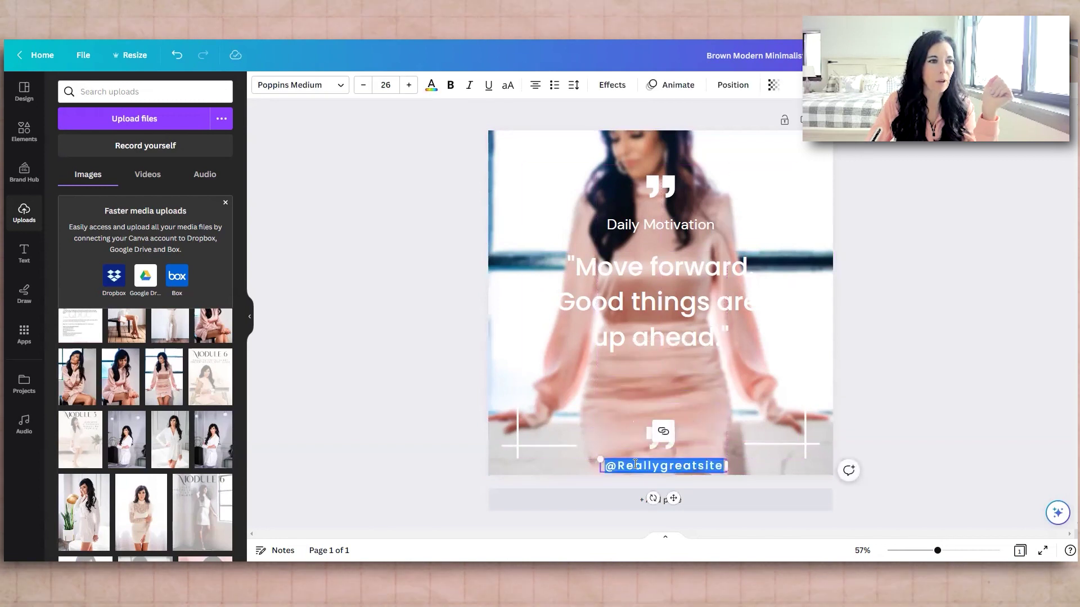
text(@The)
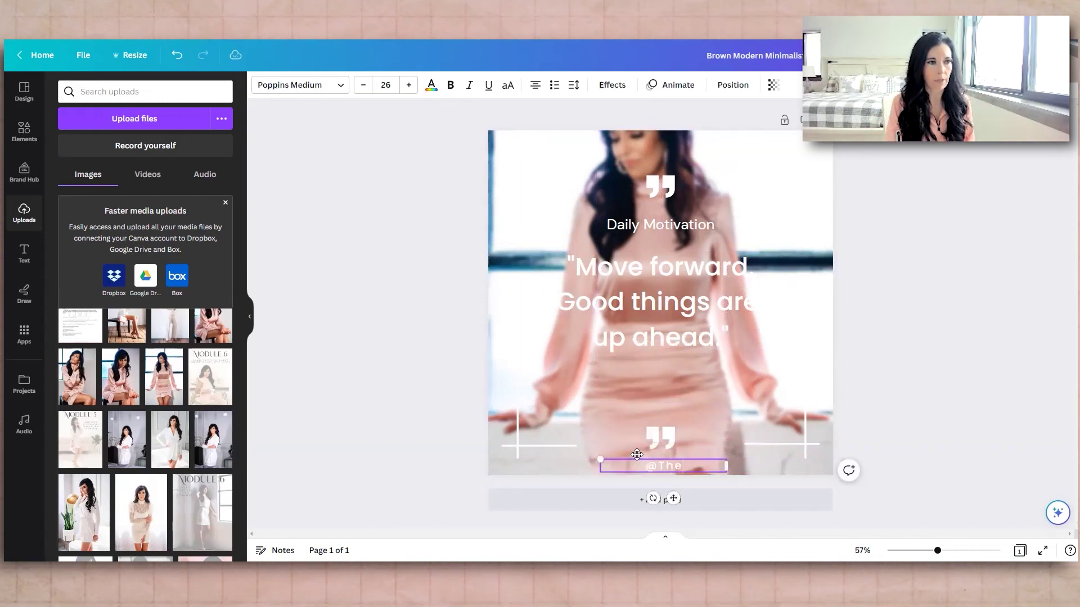
text(G)
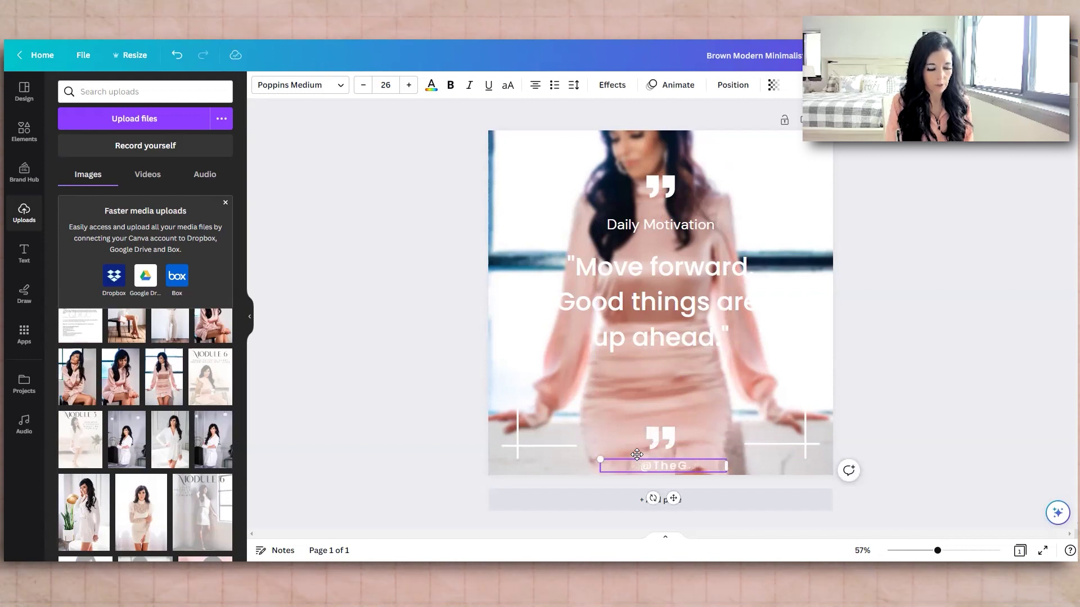
text(oalDiggerGirl)
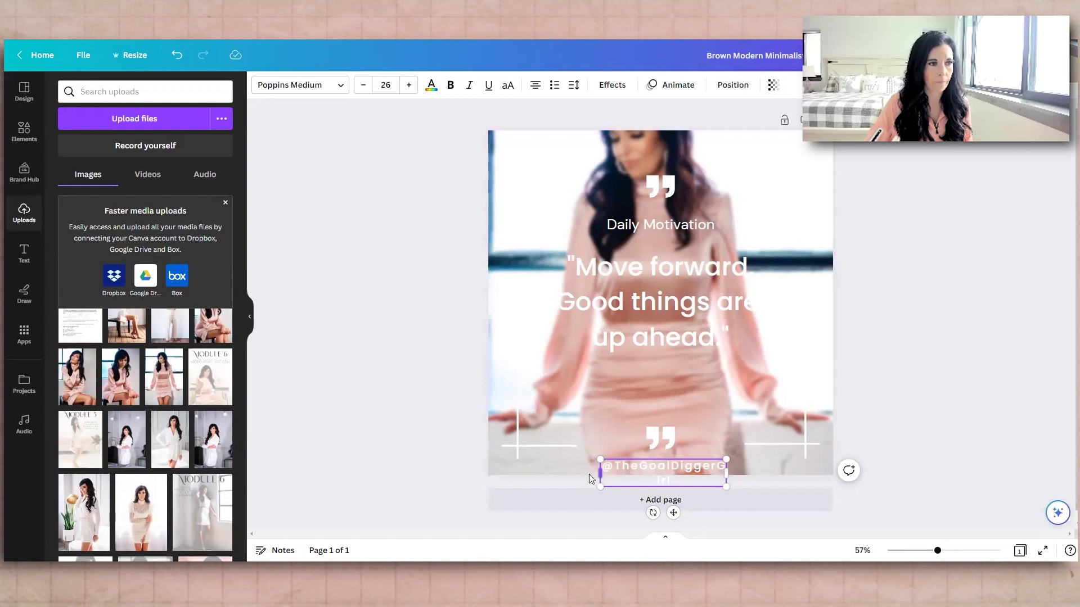
drag(600, 474, 575, 475)
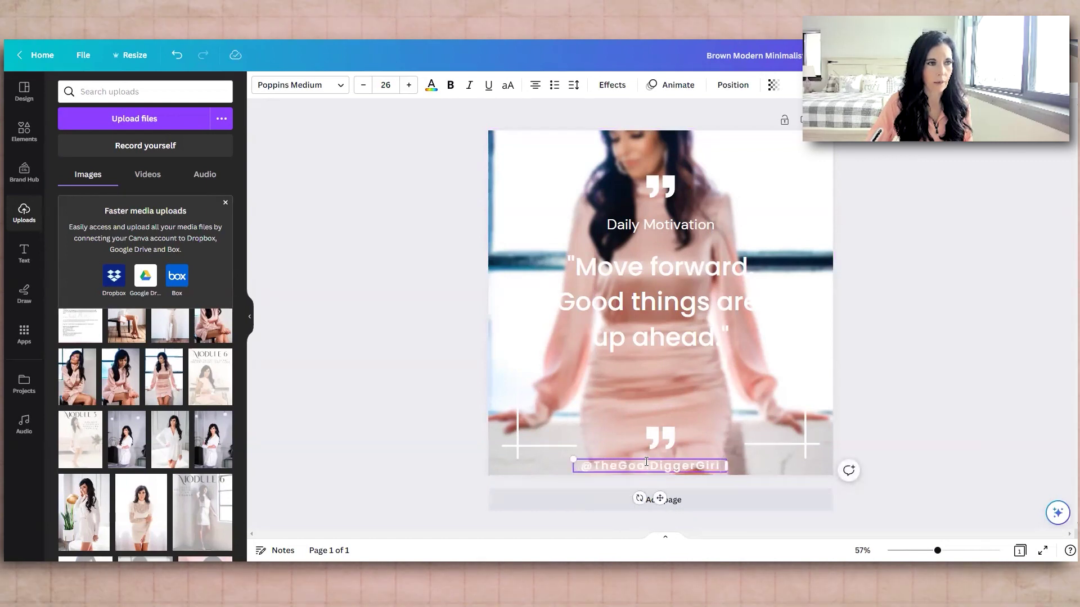
drag(652, 458, 668, 459)
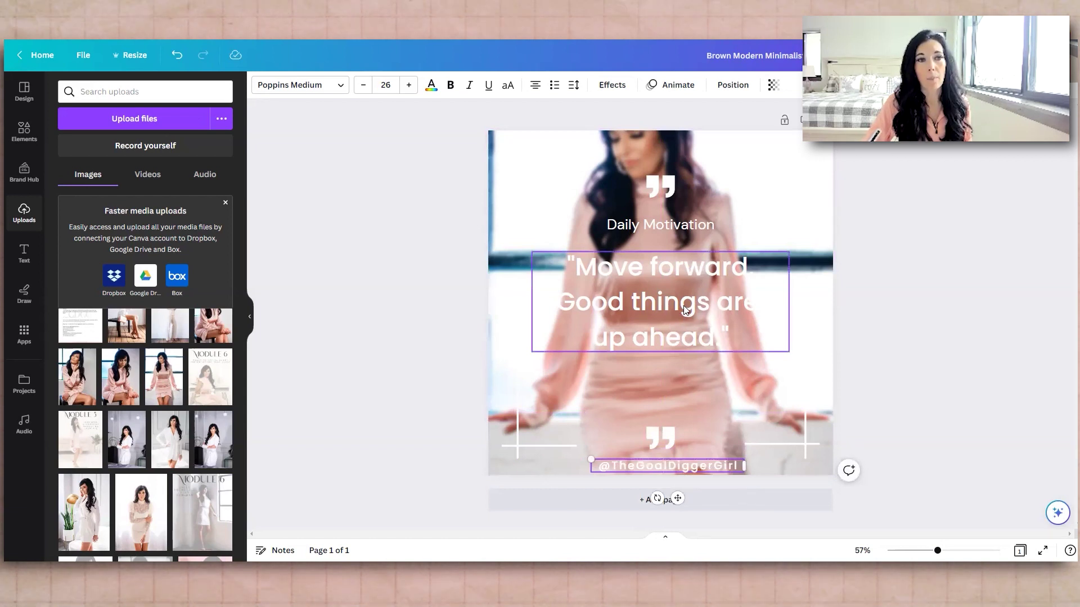
Step: Reduce the main quote text's font size to 43
click(666, 300)
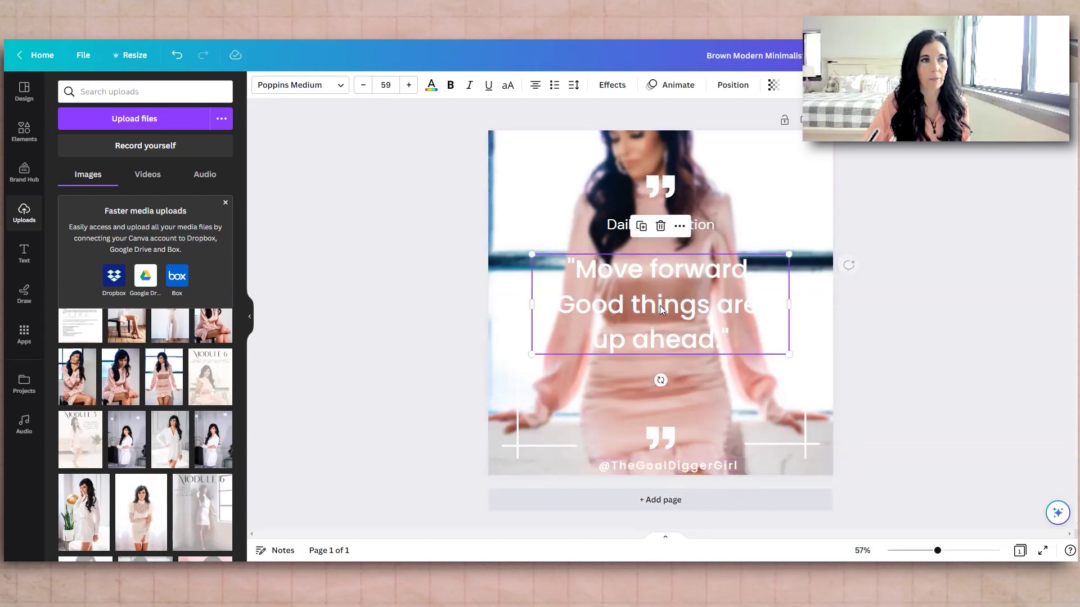
click(363, 85)
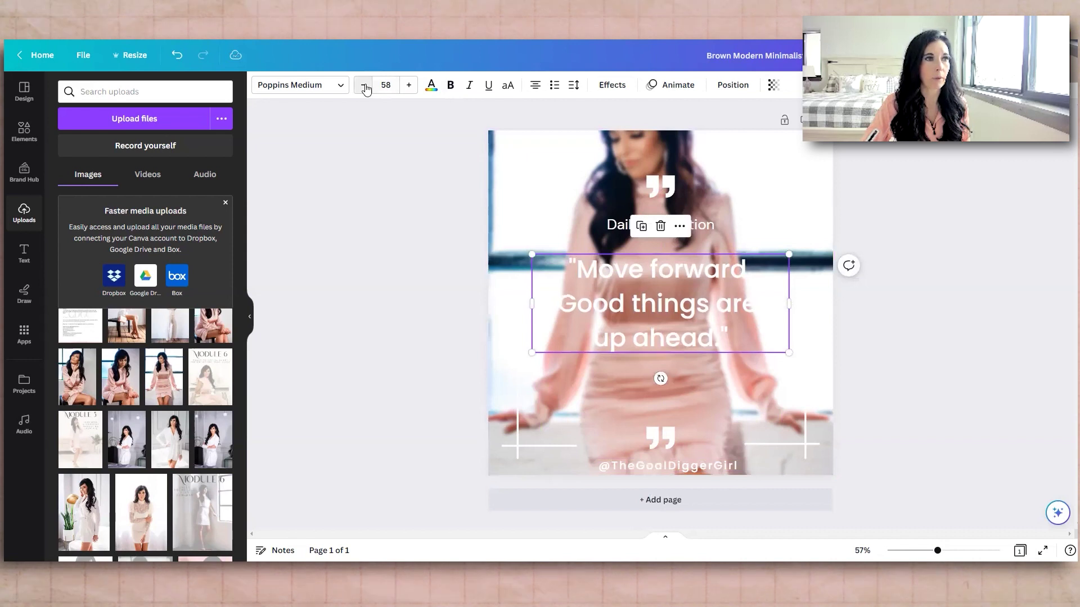
click(363, 85)
click(363, 85)
click(363, 85)
click(363, 85)
click(363, 84)
click(363, 85)
click(363, 85)
click(363, 85)
click(363, 85)
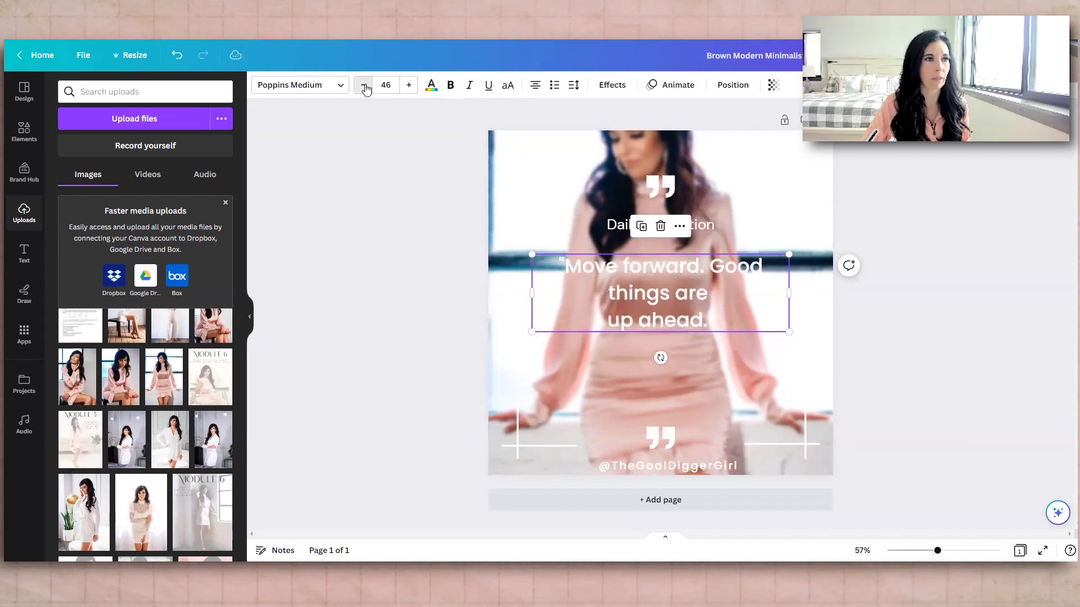
click(363, 84)
click(364, 85)
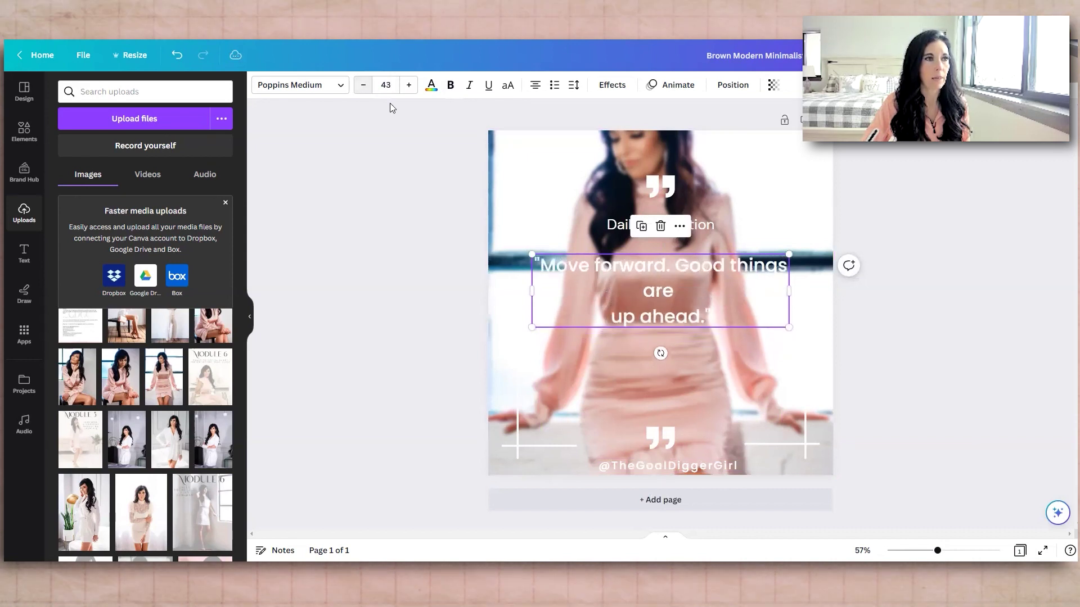
Step: Delete the Daily Motivation heading and move the top quote mark higher
click(707, 223)
key(Delete)
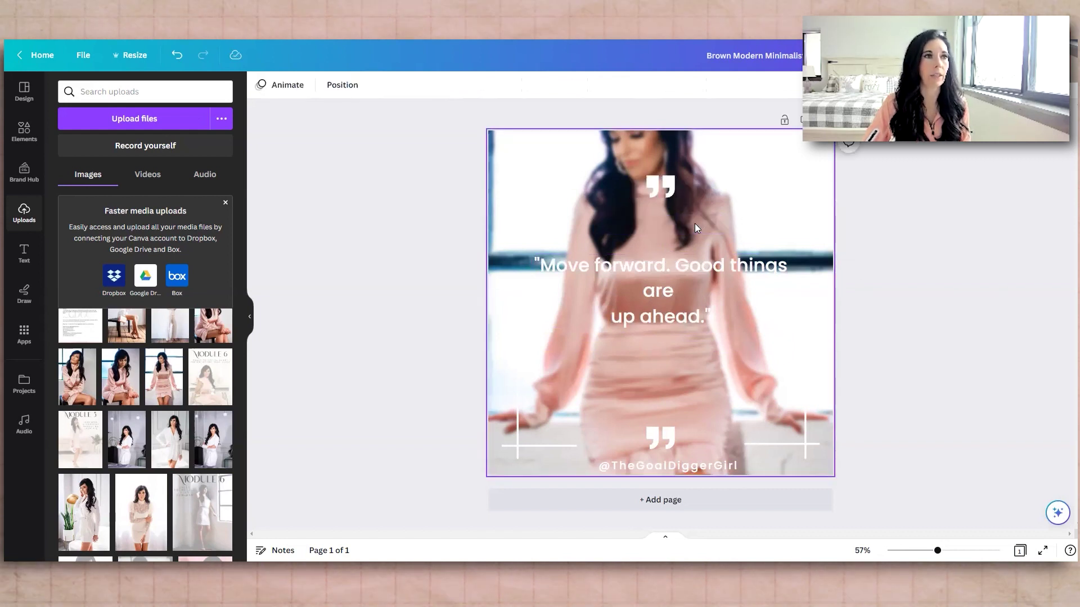
drag(664, 191, 661, 172)
click(914, 274)
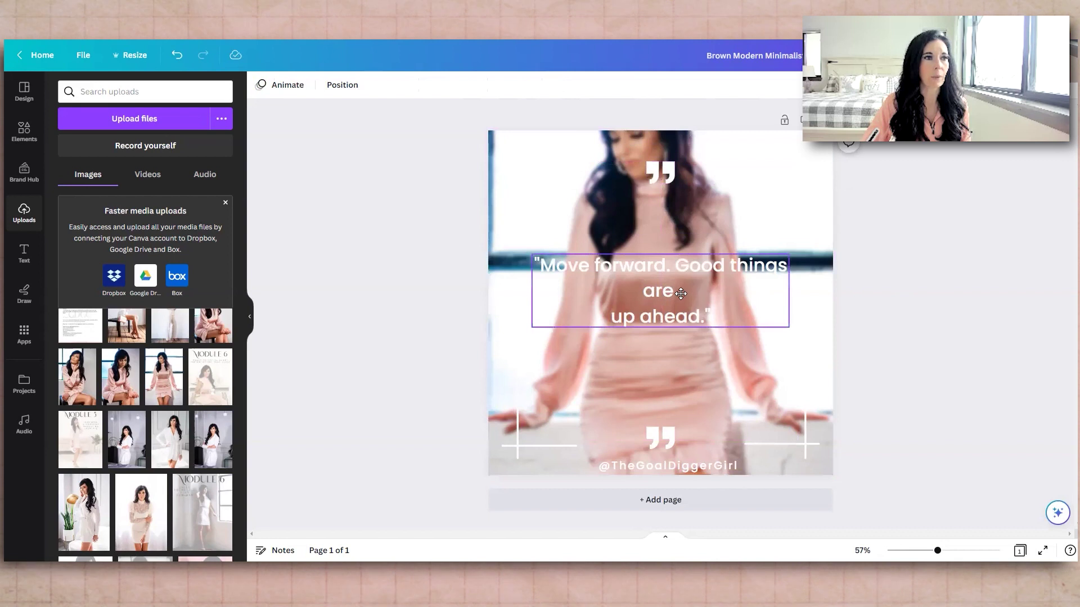
click(610, 293)
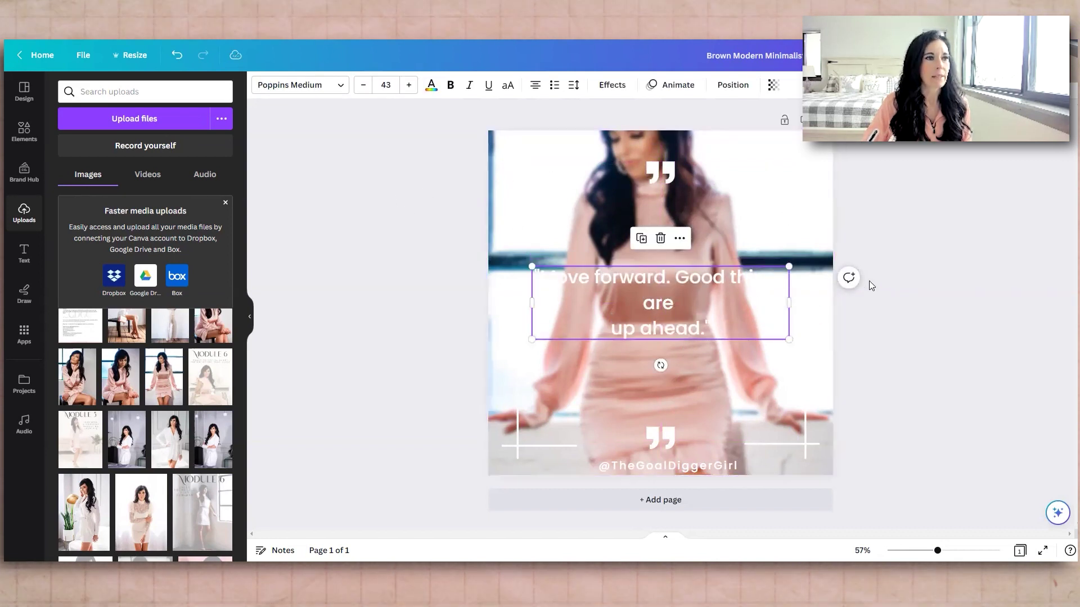
click(909, 253)
click(698, 299)
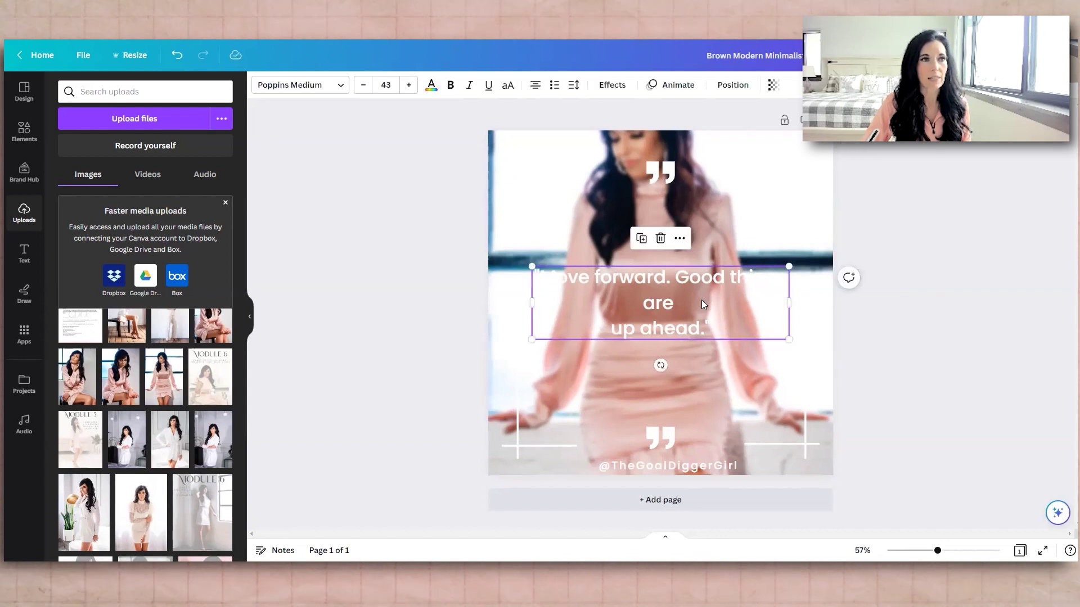
Step: Recolour the quote text dark grey using the first 2023 REBRAND palette swatch
triple_click(553, 283)
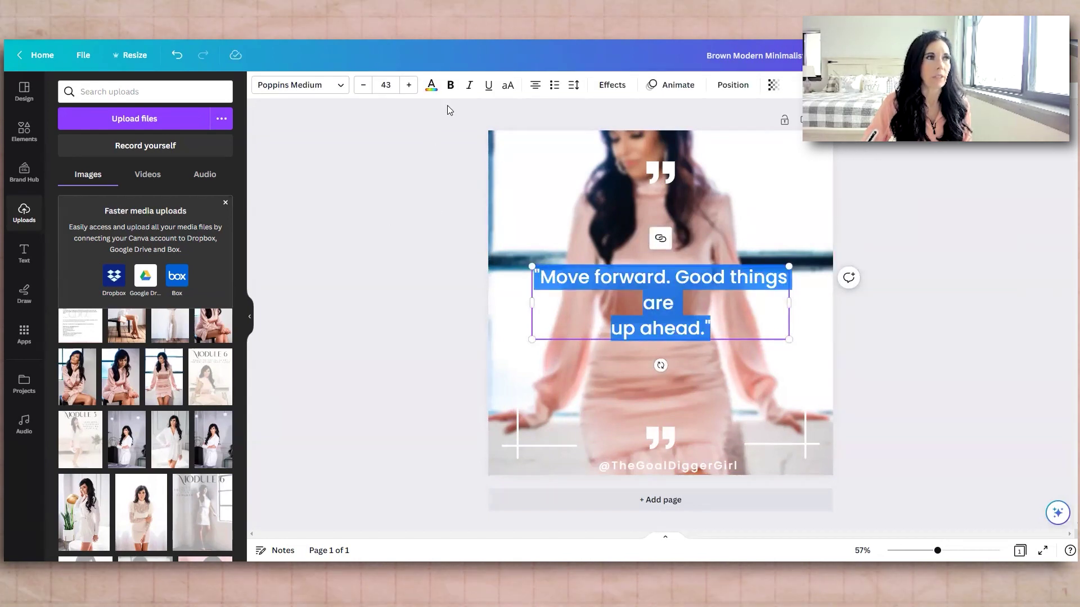
click(432, 86)
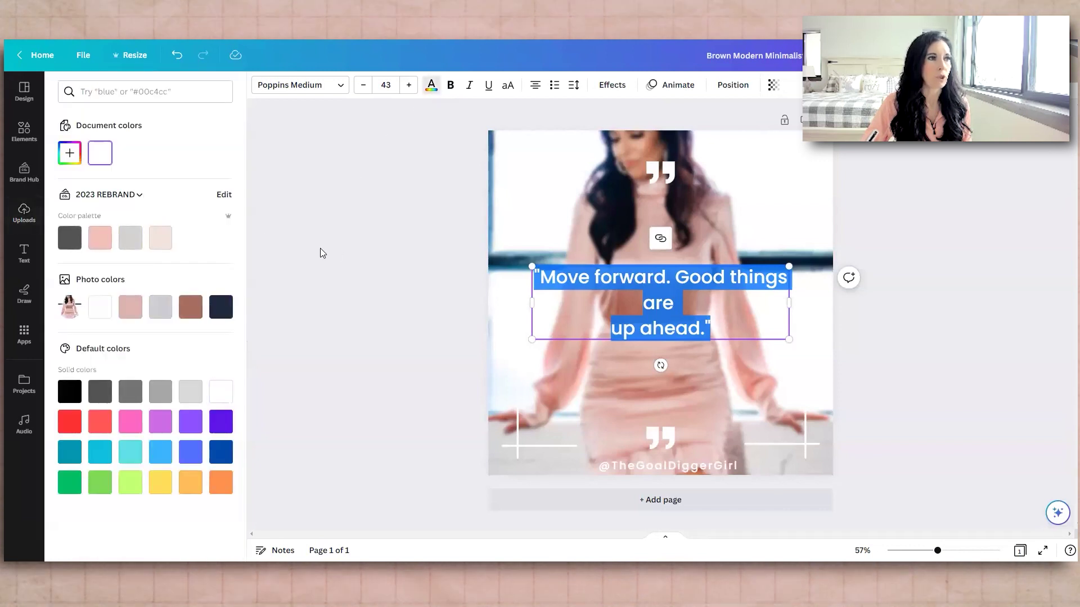
key(Escape)
click(401, 242)
click(582, 295)
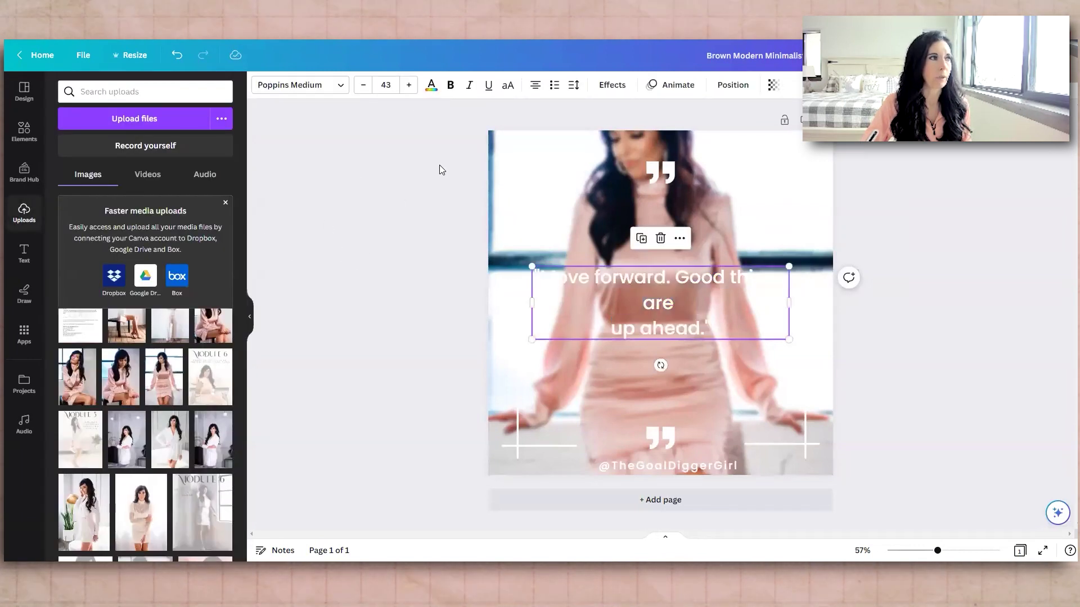
click(432, 87)
click(70, 237)
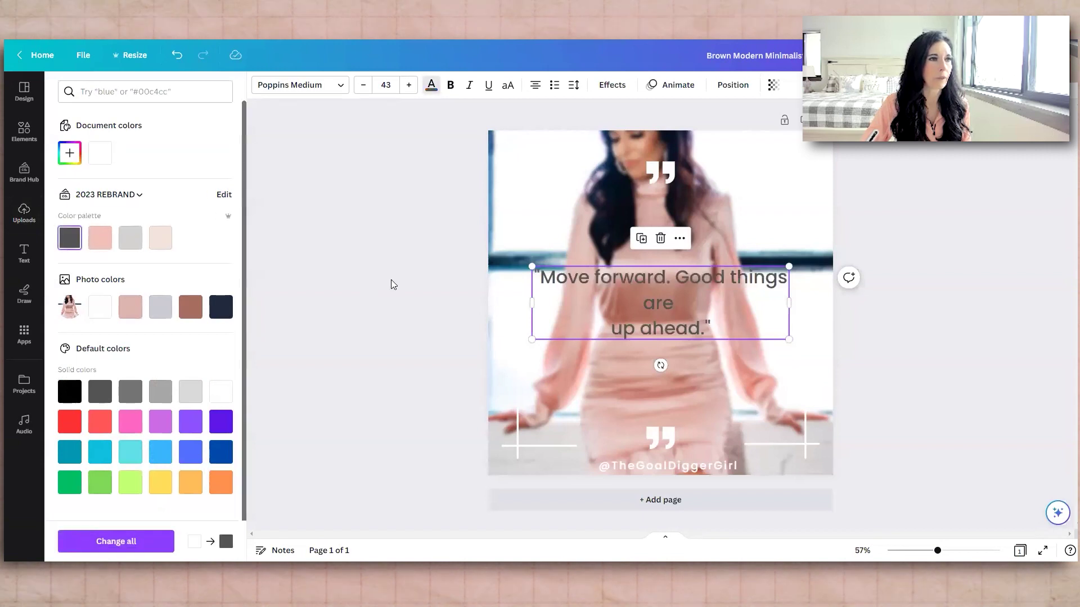
key(Escape)
click(933, 299)
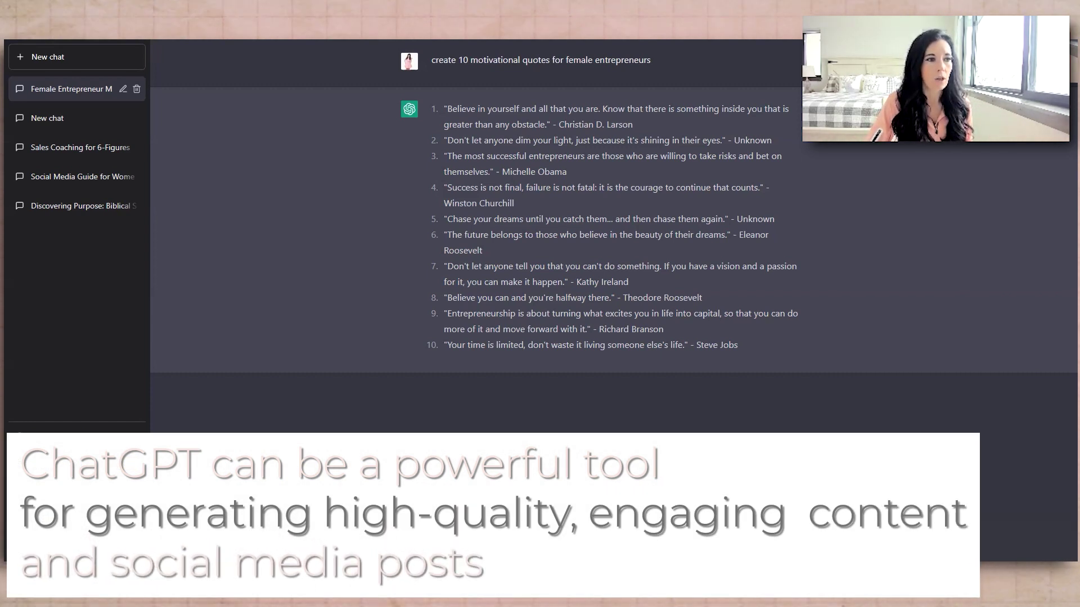
Step: Request motivational quotes by women, stop after five, and select quotes 1–5
key(Return)
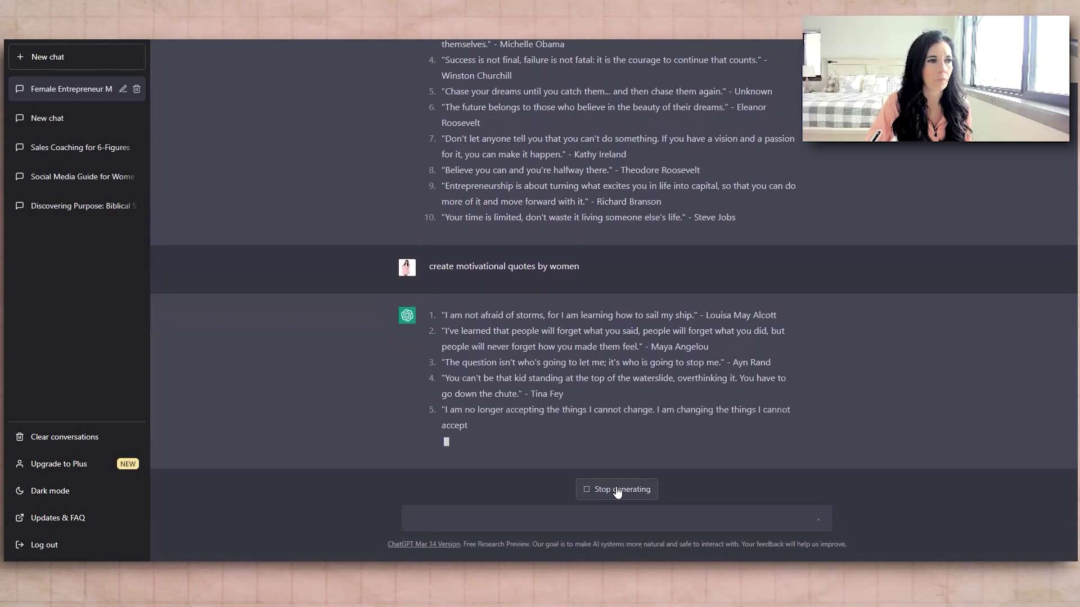
click(617, 490)
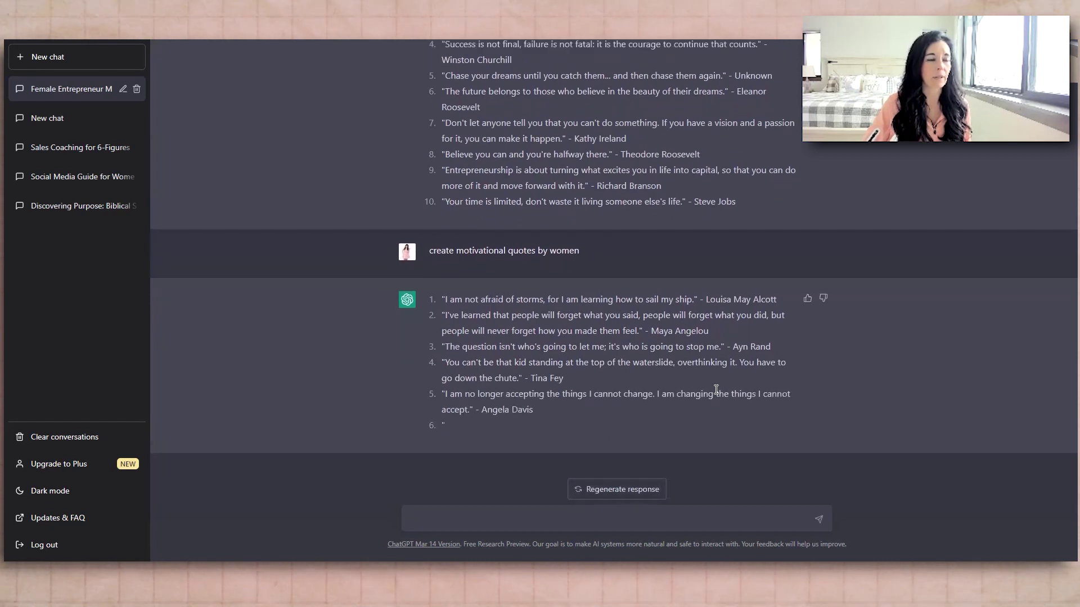
drag(537, 411, 437, 299)
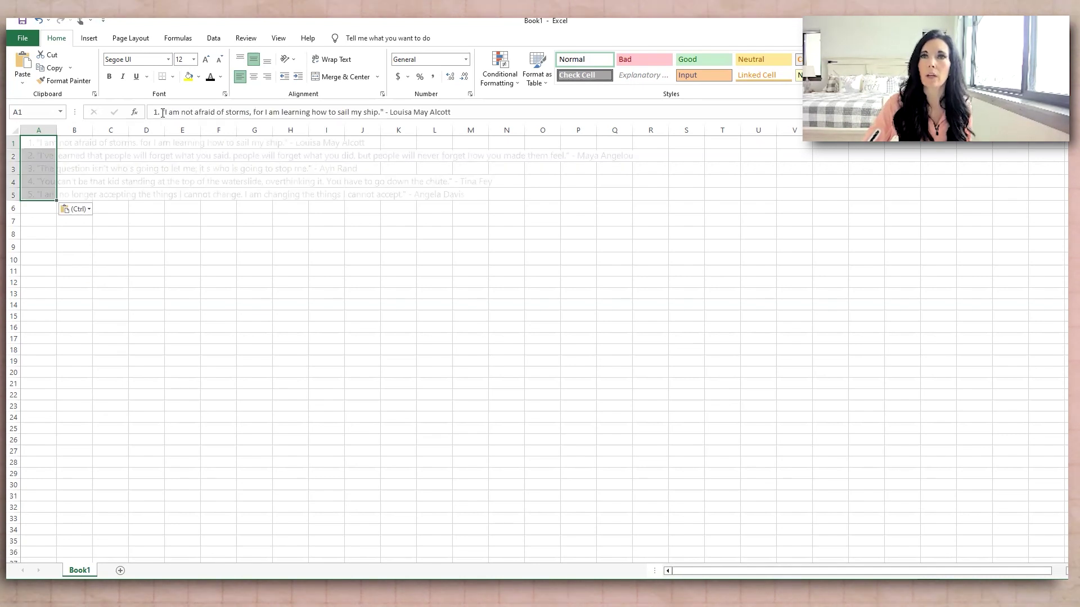
Step: Remove the '1.' to '3.' list numbering from the quotes in A1–A3
click(163, 113)
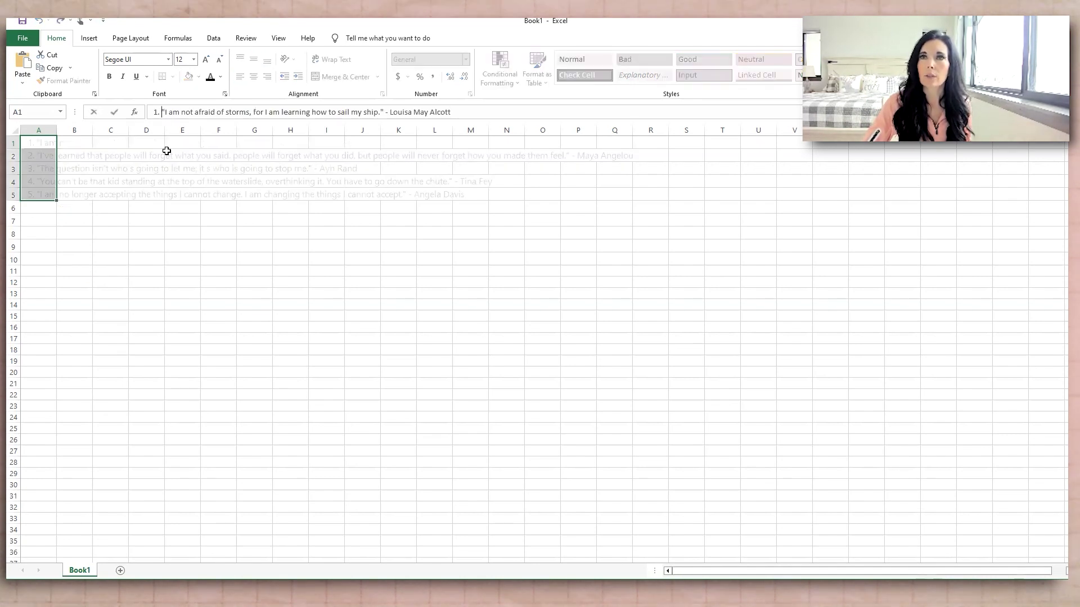
key(BackSpace)
key(BackSpace)
key(BackSpace)
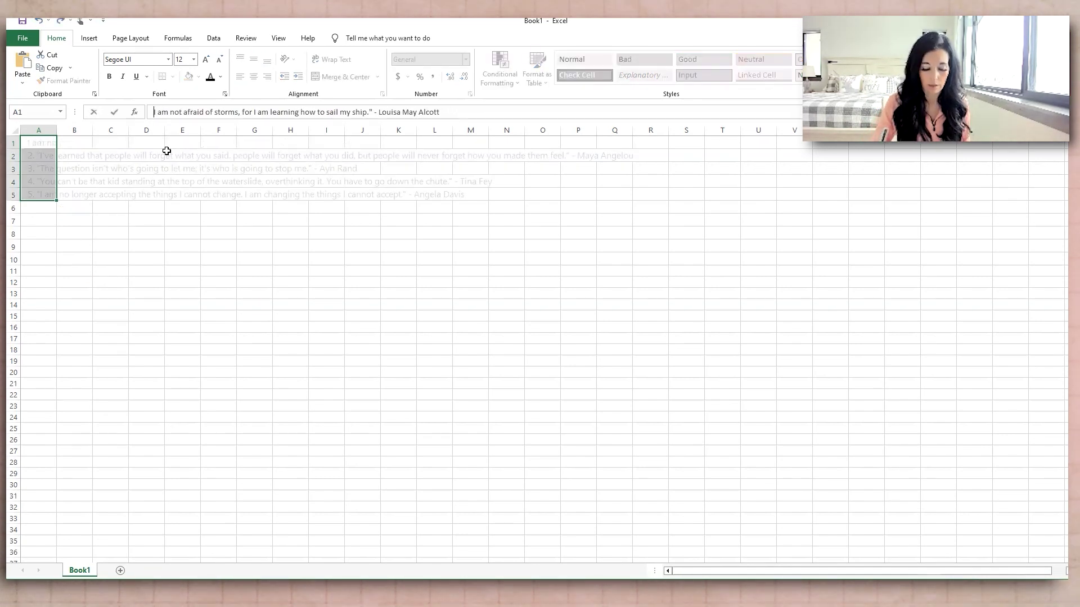
key(Return)
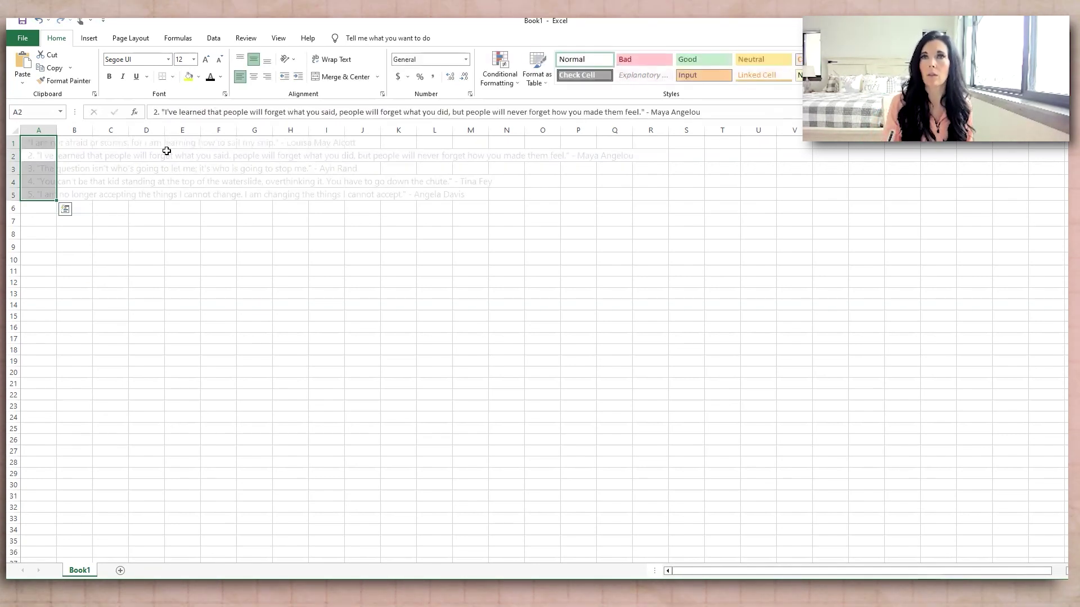
click(160, 112)
key(BackSpace)
key(BackSpace)
key(BackSpace)
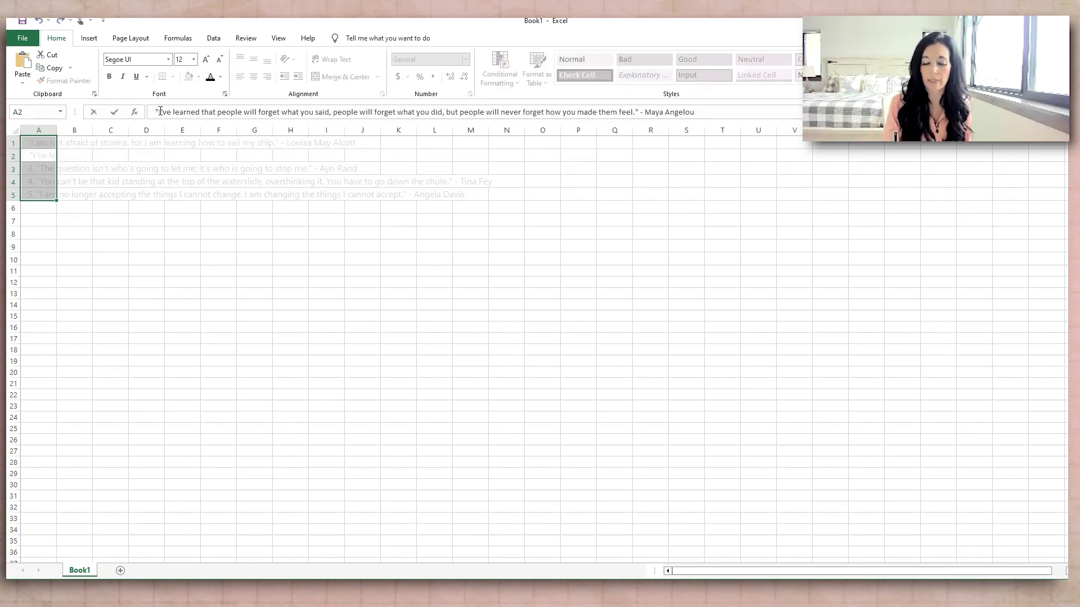
key(Return)
click(161, 111)
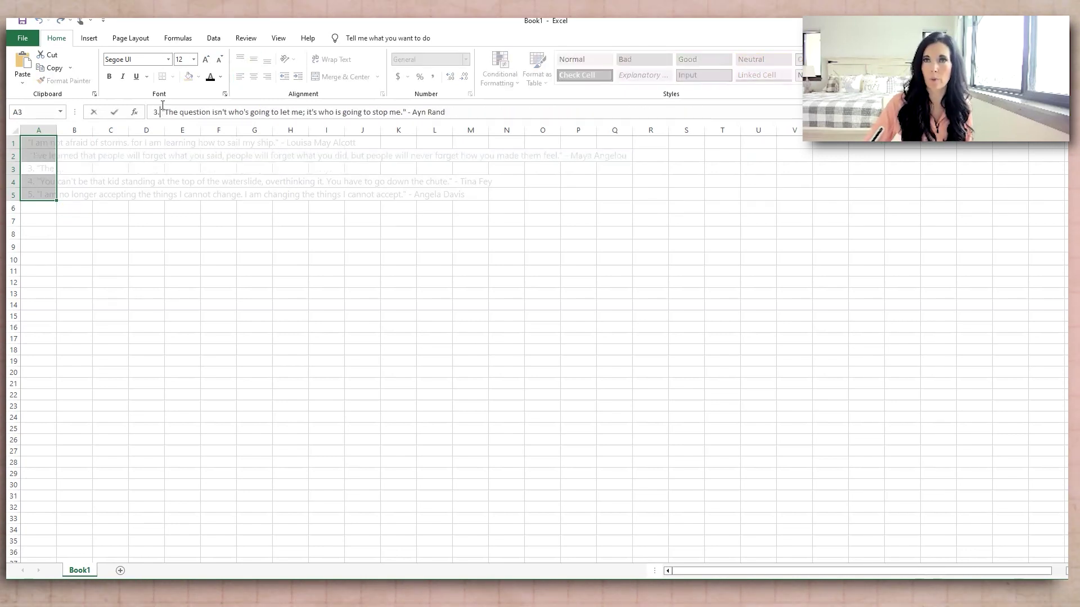
key(BackSpace)
key(BackSpace)
key(BackSpace)
key(Return)
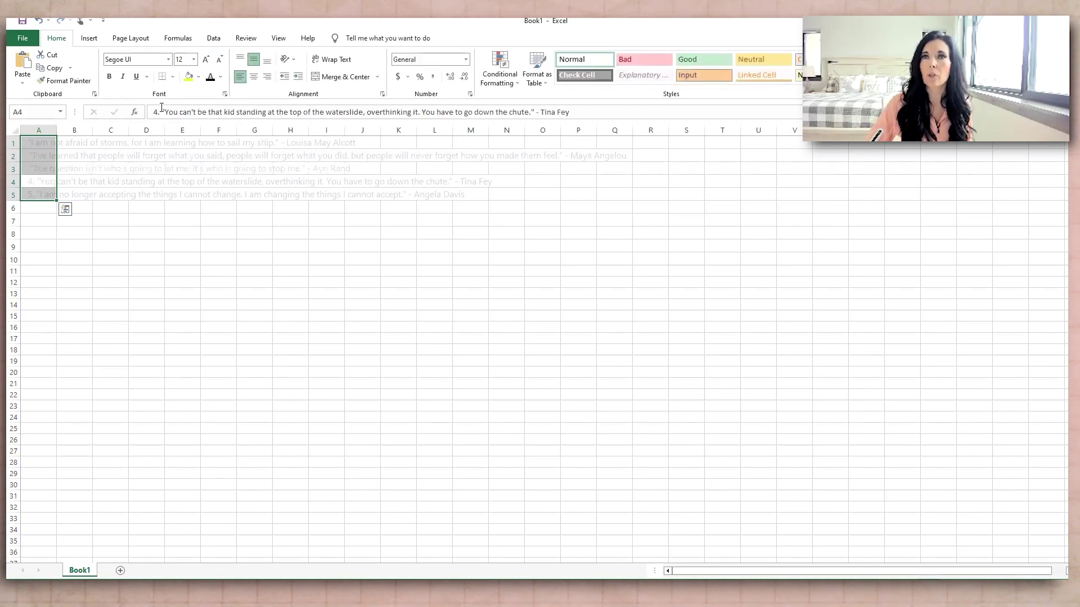
Step: Remove the '4.' and '5.' list numbering from the quotes in A4 and A5
click(161, 111)
key(BackSpace)
key(BackSpace)
key(BackSpace)
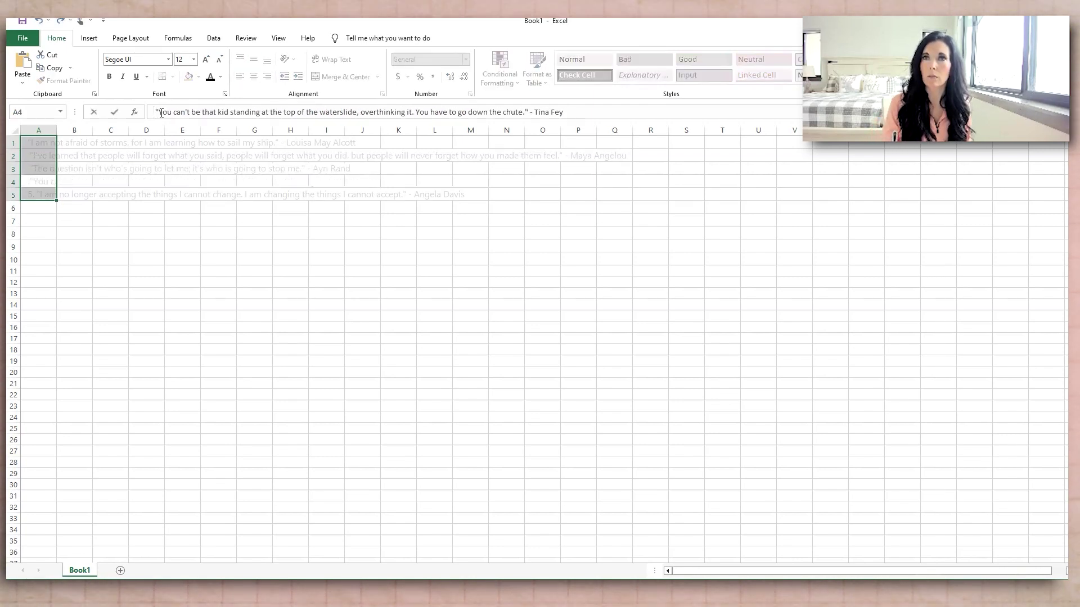
key(Return)
click(159, 112)
key(BackSpace)
key(BackSpace)
key(BackSpace)
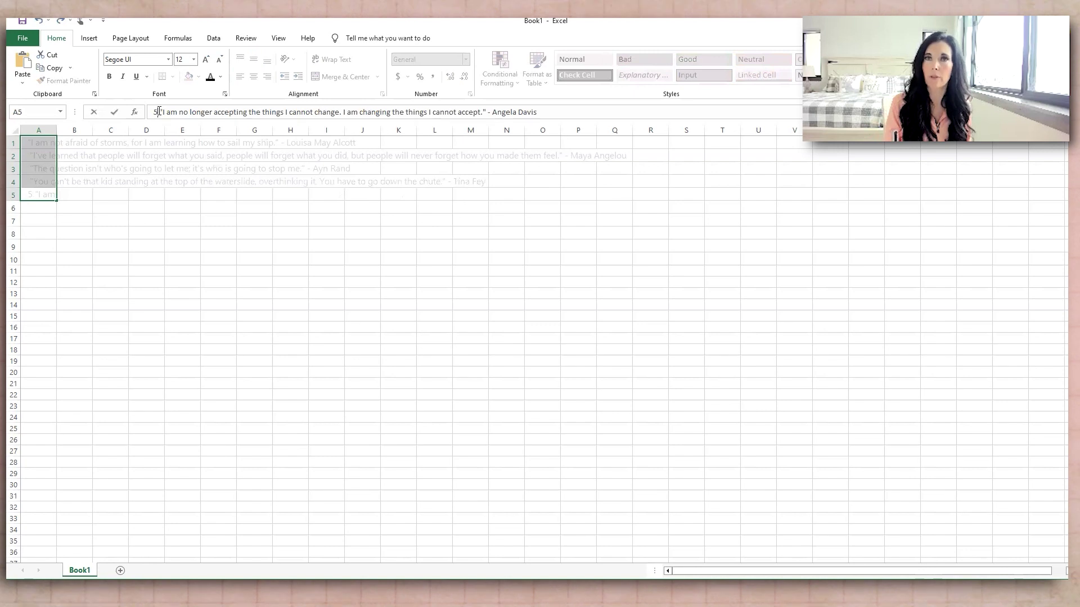
key(Return)
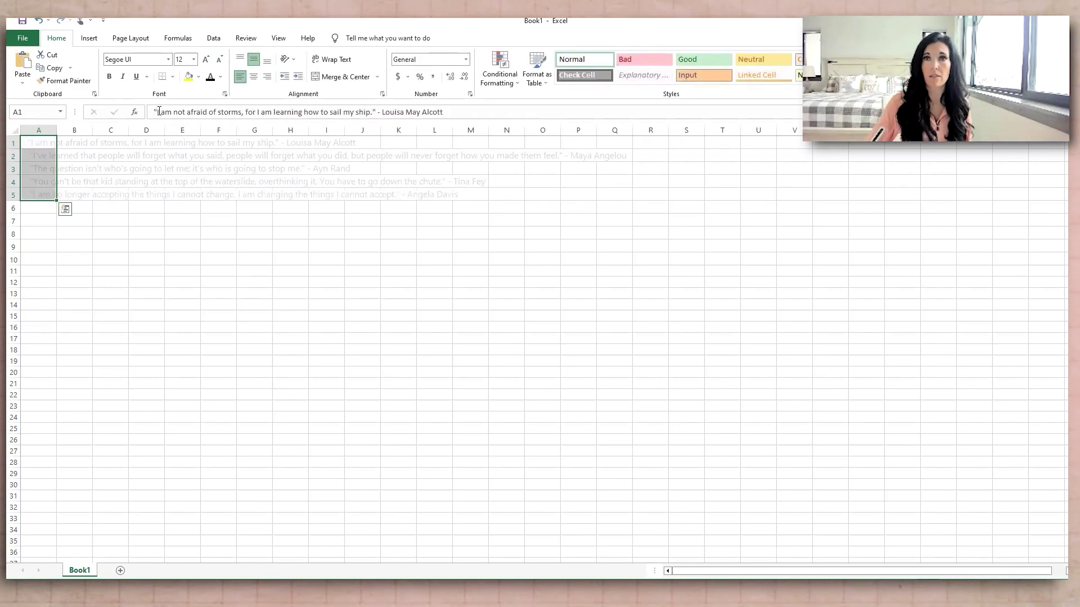
Step: Save the workbook to the Instagram folder as 'Demo 1' in CSV (Comma delimited) format
click(36, 232)
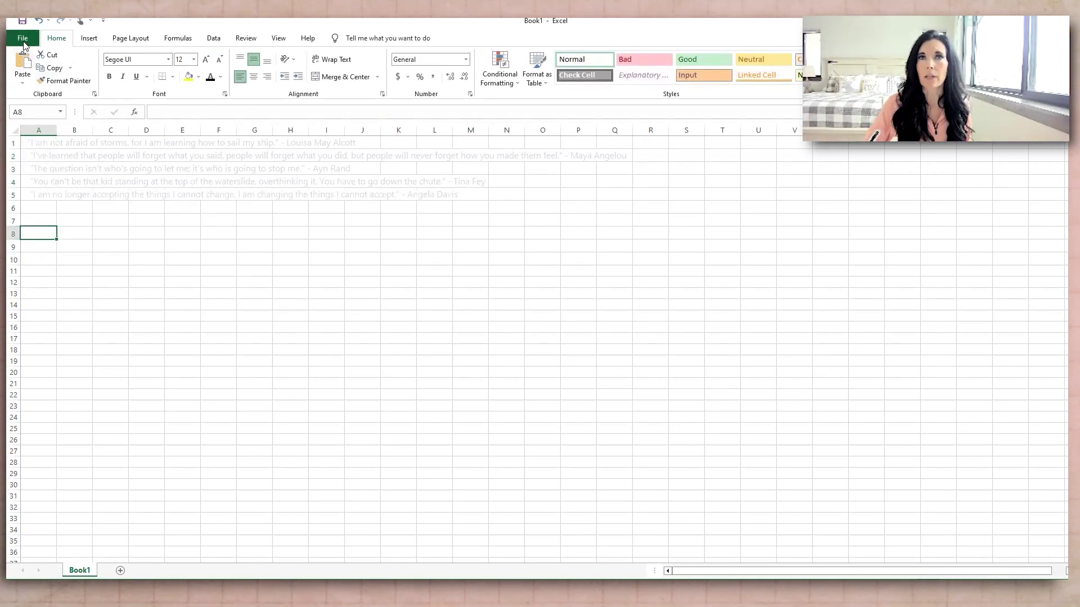
click(22, 39)
click(62, 189)
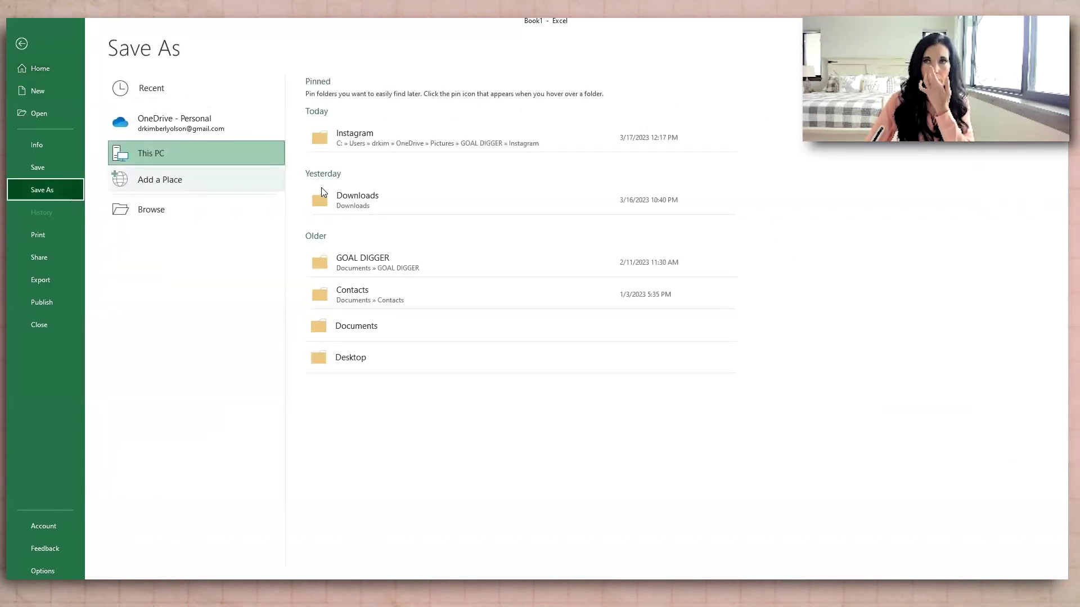
click(376, 141)
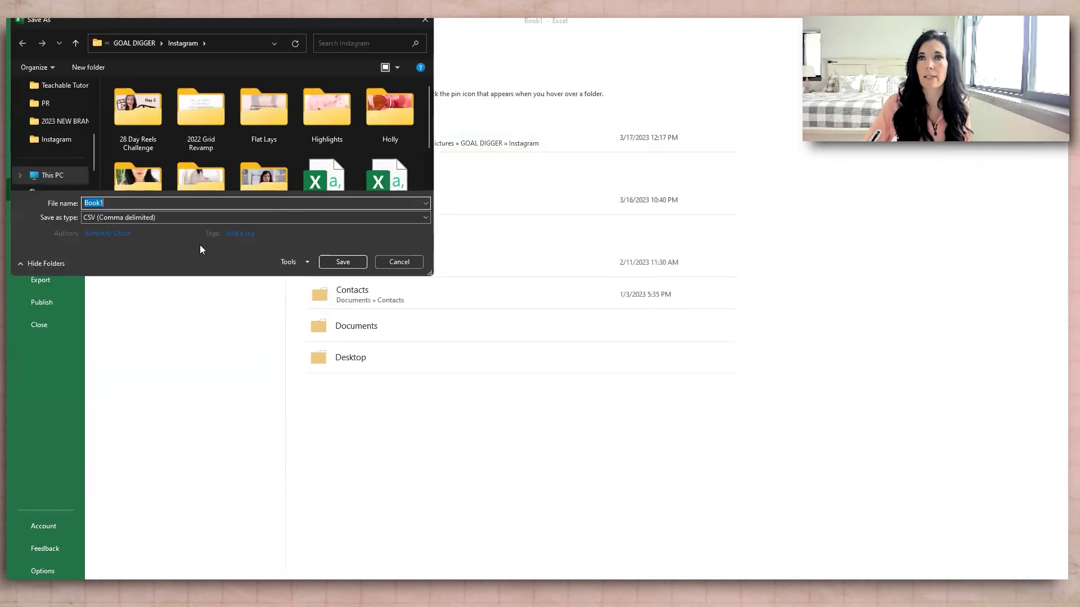
click(143, 202)
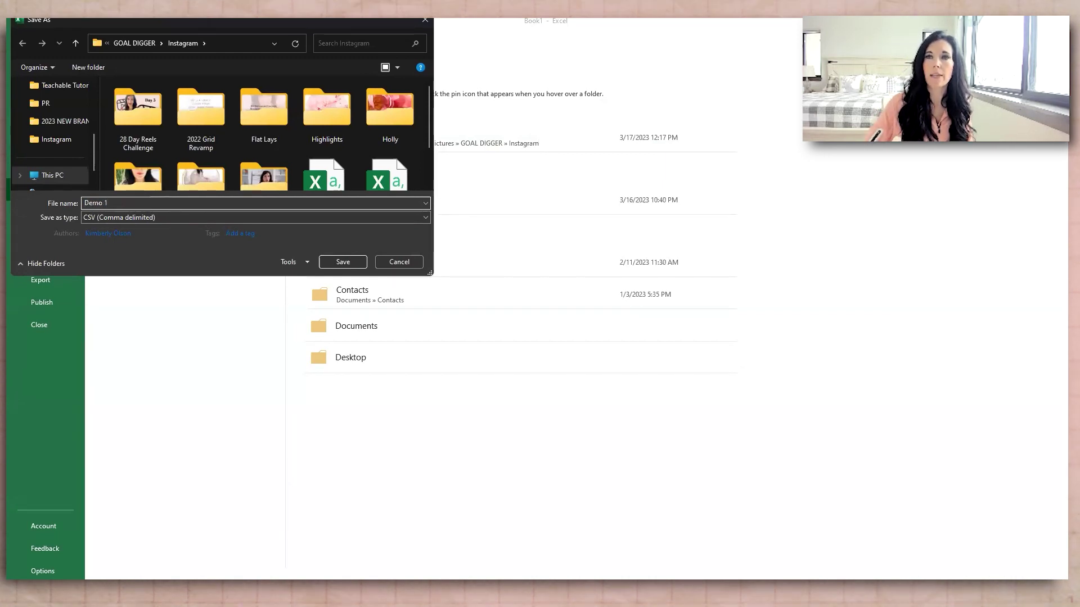
click(170, 217)
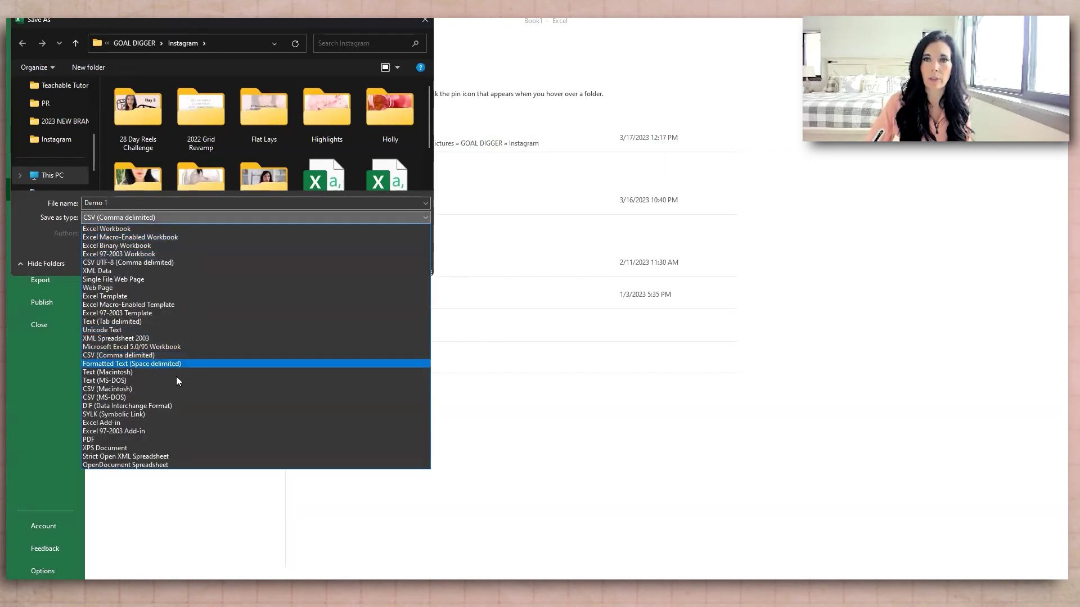
click(152, 358)
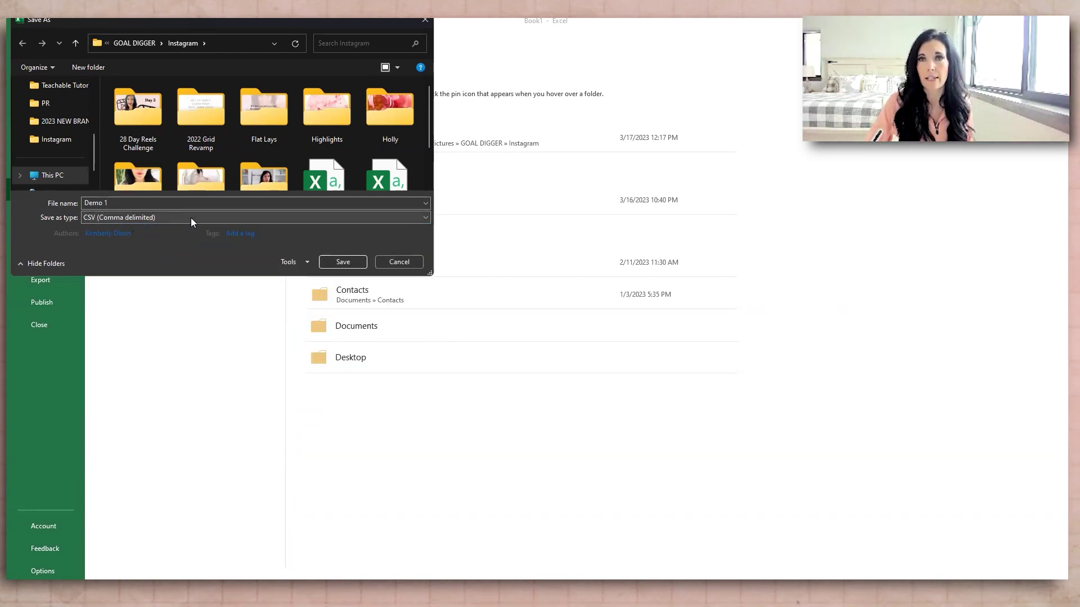
click(340, 262)
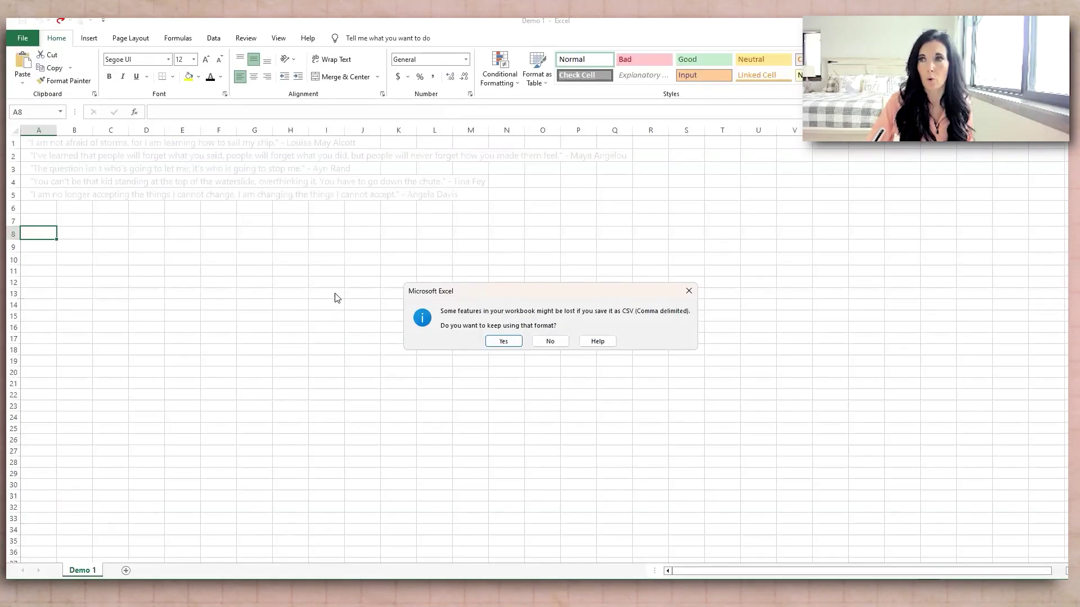
click(504, 342)
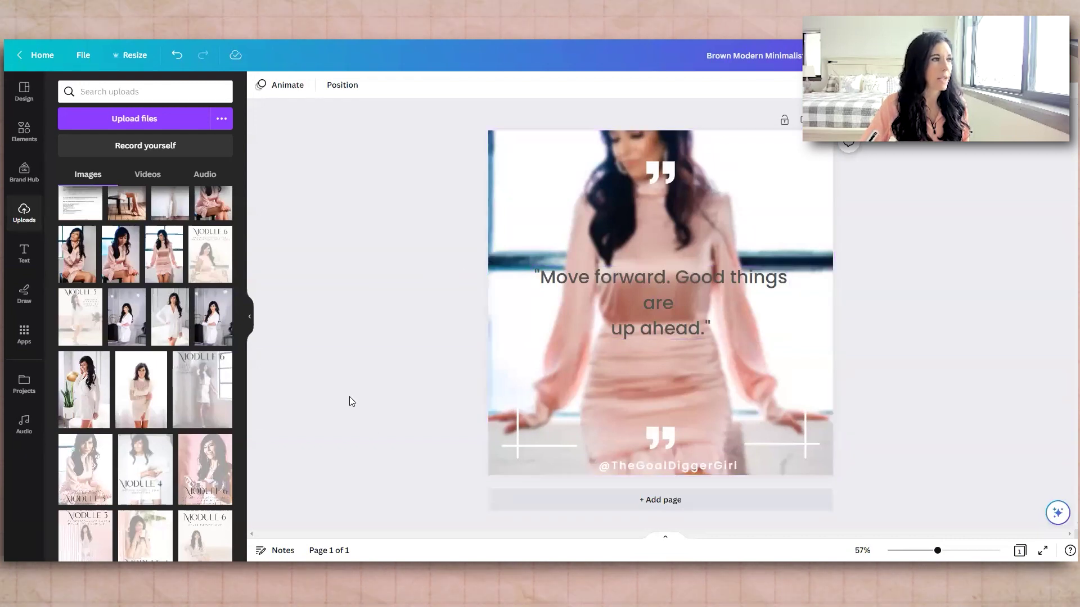
Step: Launch Bulk create from the Apps panel for the quote design
click(23, 337)
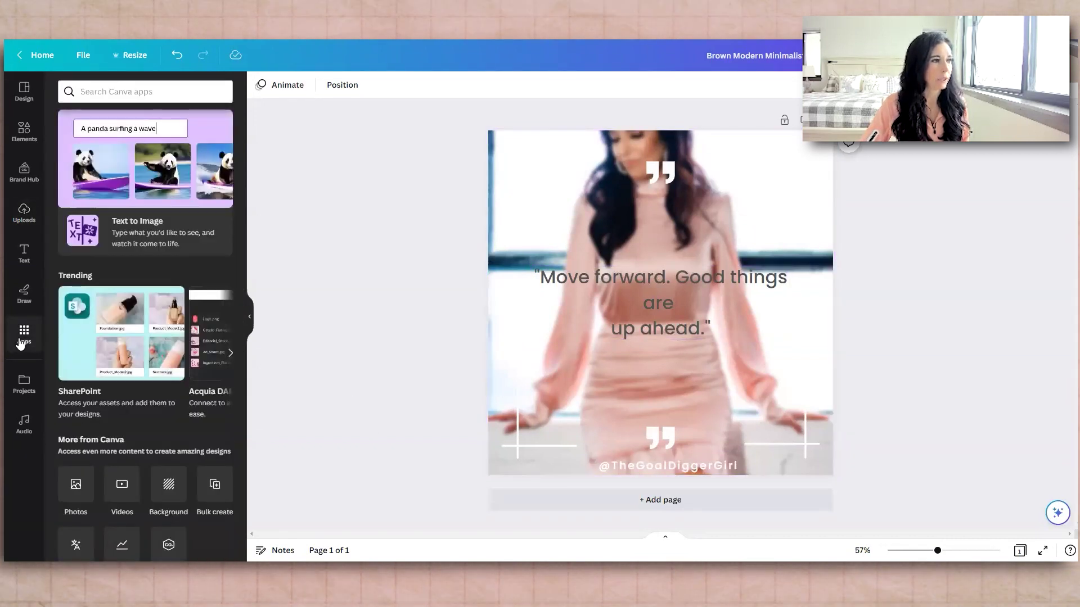
click(214, 490)
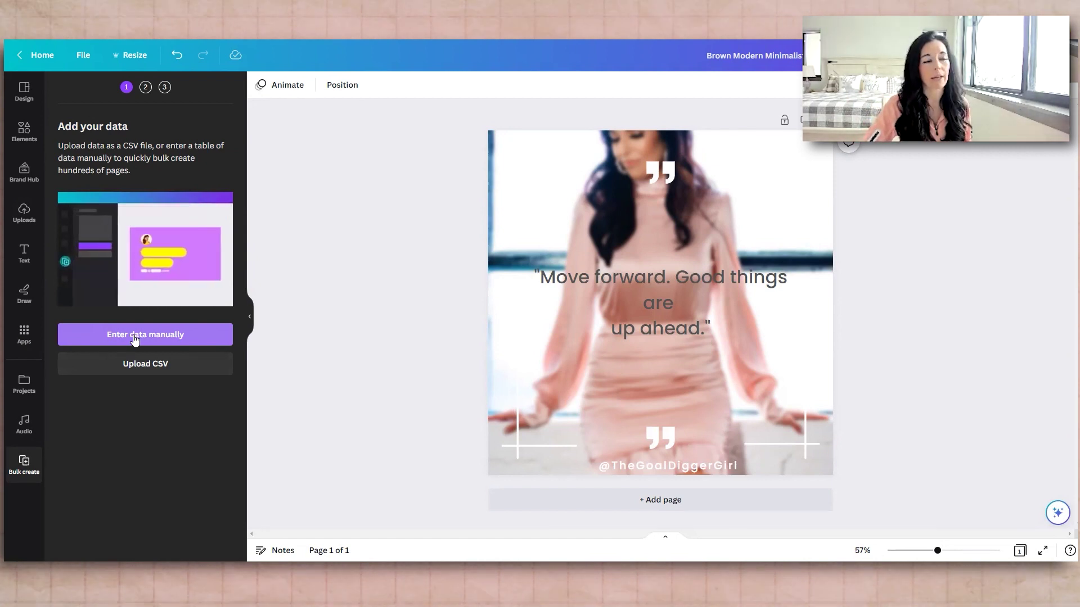
Step: Upload the Demo 1 CSV file of women's quotes into Bulk create
click(150, 366)
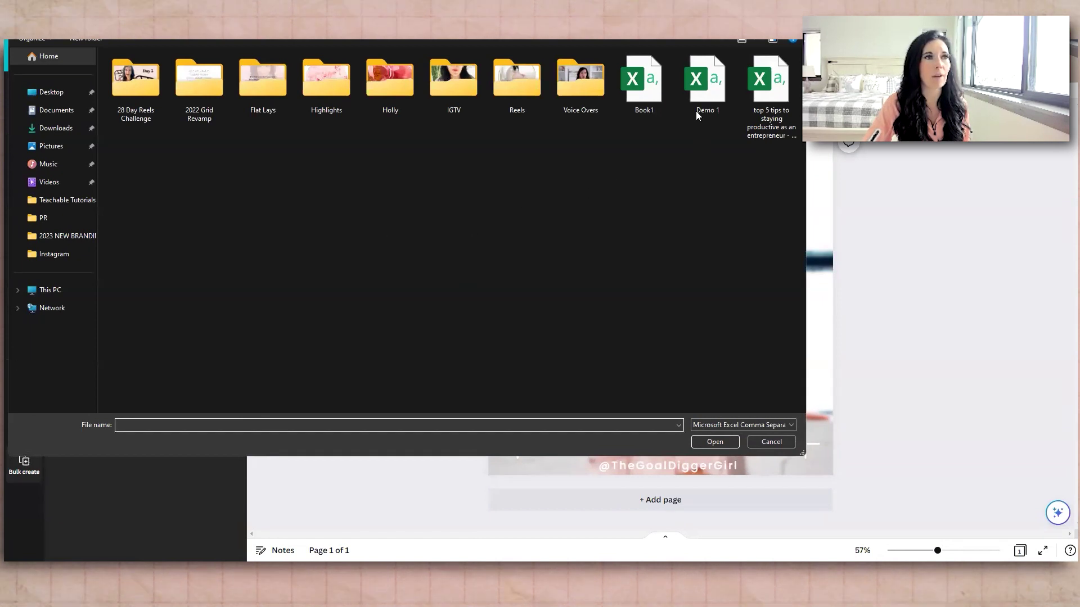
double_click(704, 90)
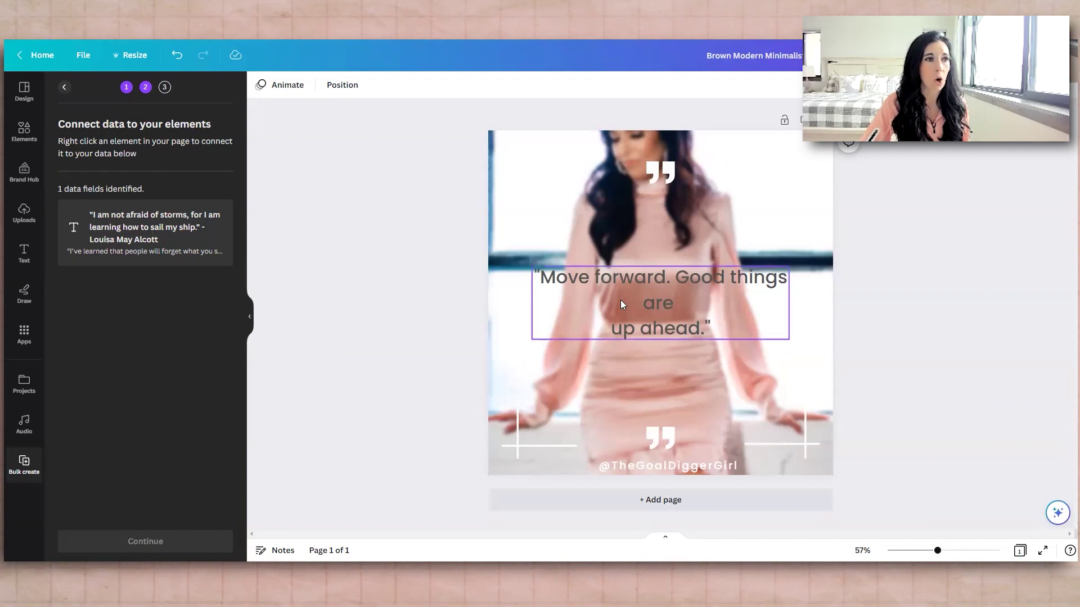
Step: Connect the quote text box to the CSV's quote data field
click(652, 305)
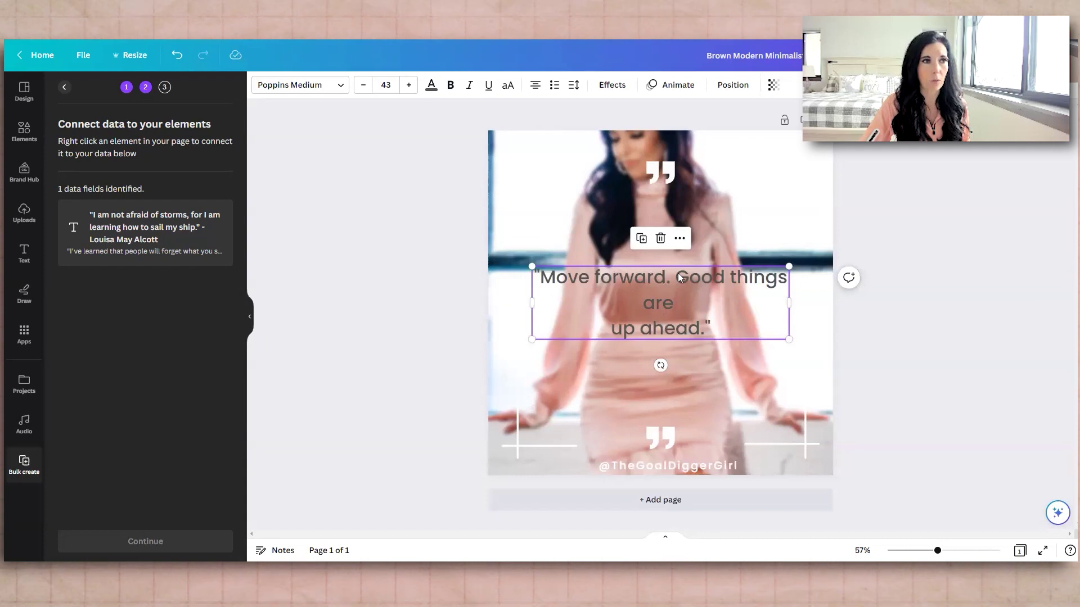
click(679, 239)
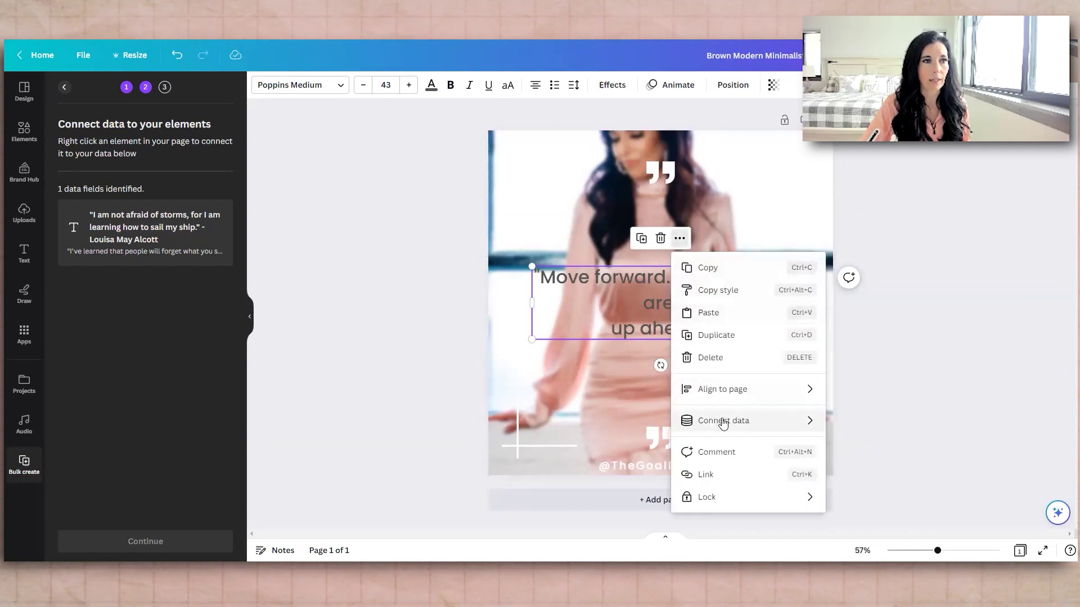
mouse_move(723, 424)
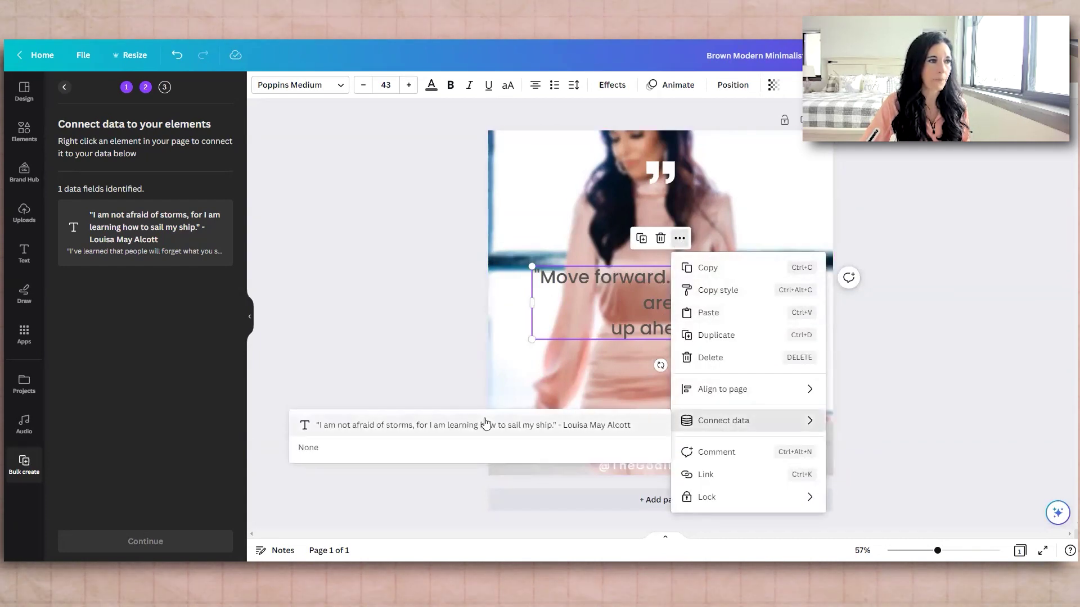
click(430, 426)
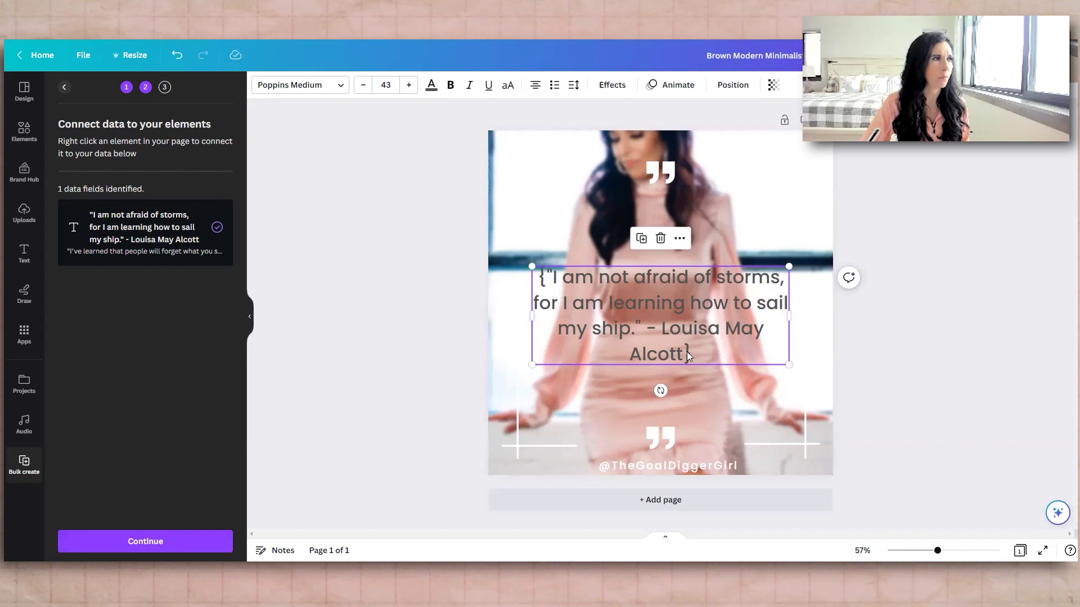
Step: Delete the { and } braces around the placeholder quote text
double_click(557, 277)
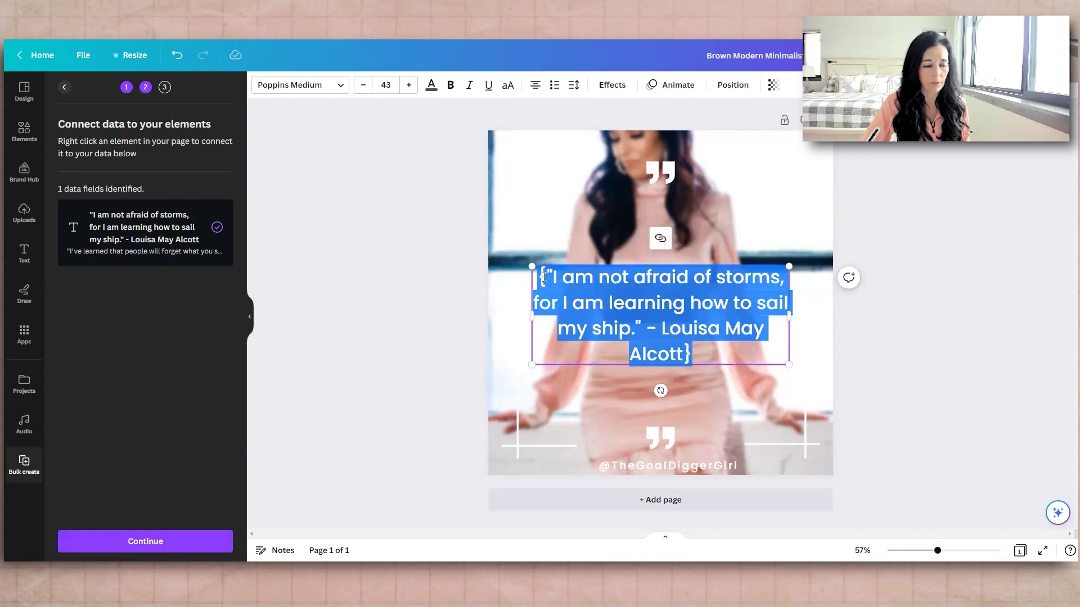
click(544, 277)
key(BackSpace)
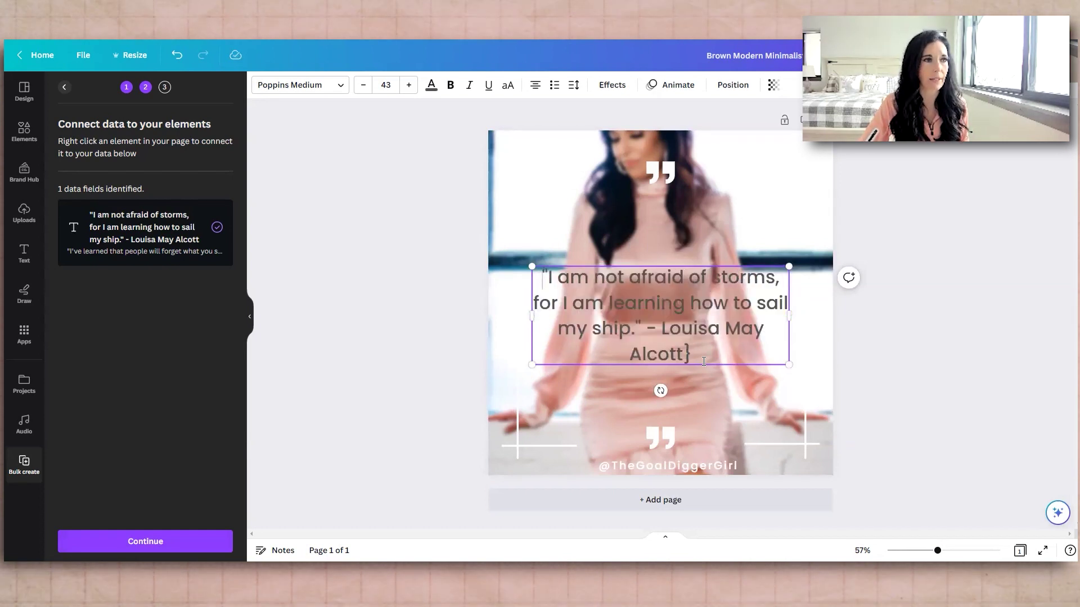
click(699, 351)
key(BackSpace)
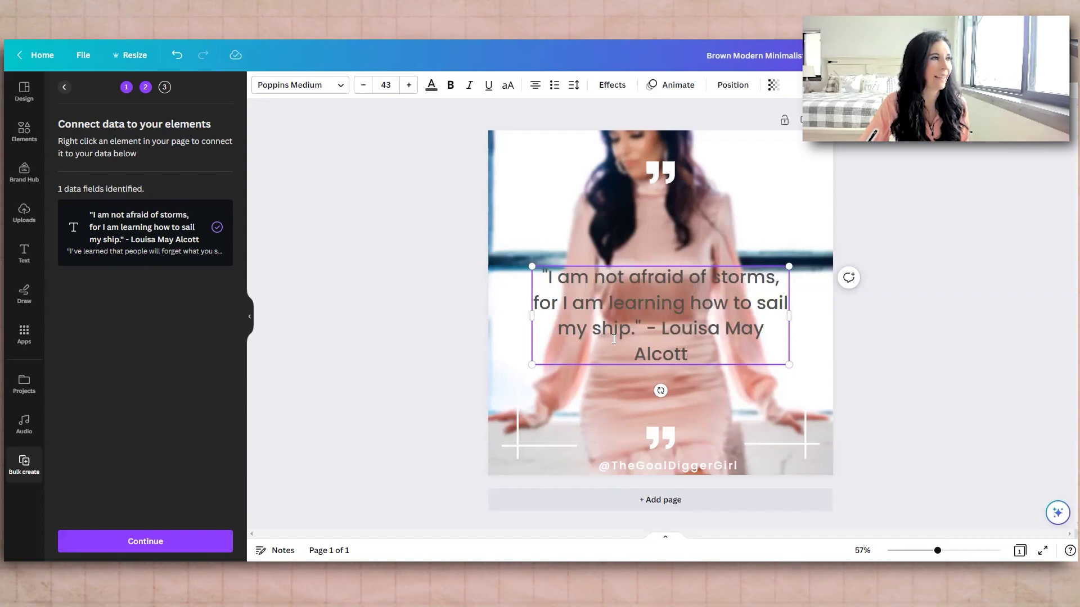
Step: Exclude empty rows 5–9 and generate 4 pages from the filled quote rows
click(153, 543)
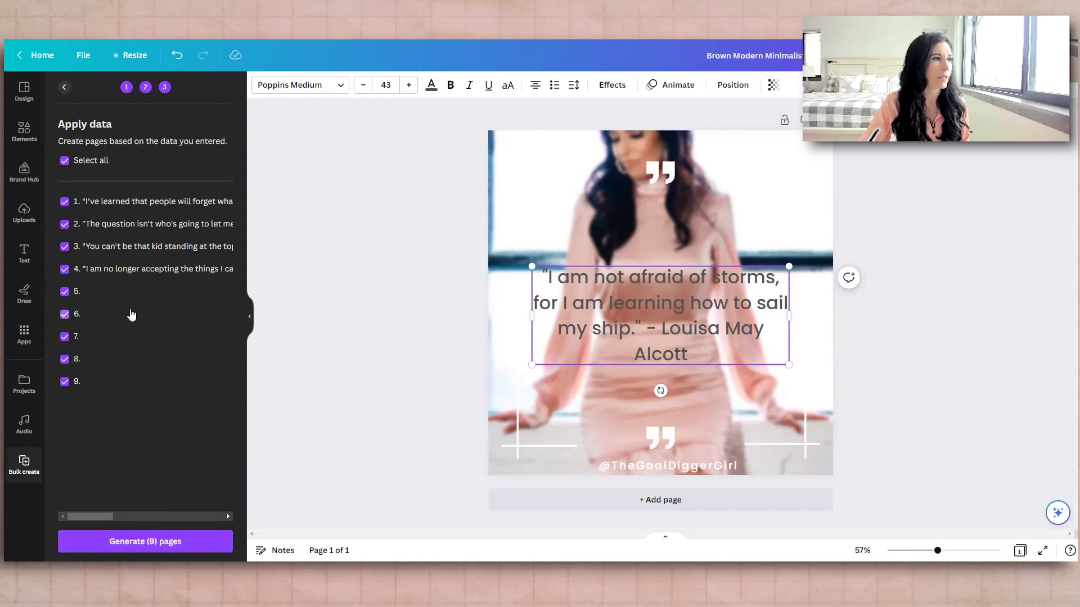
click(64, 379)
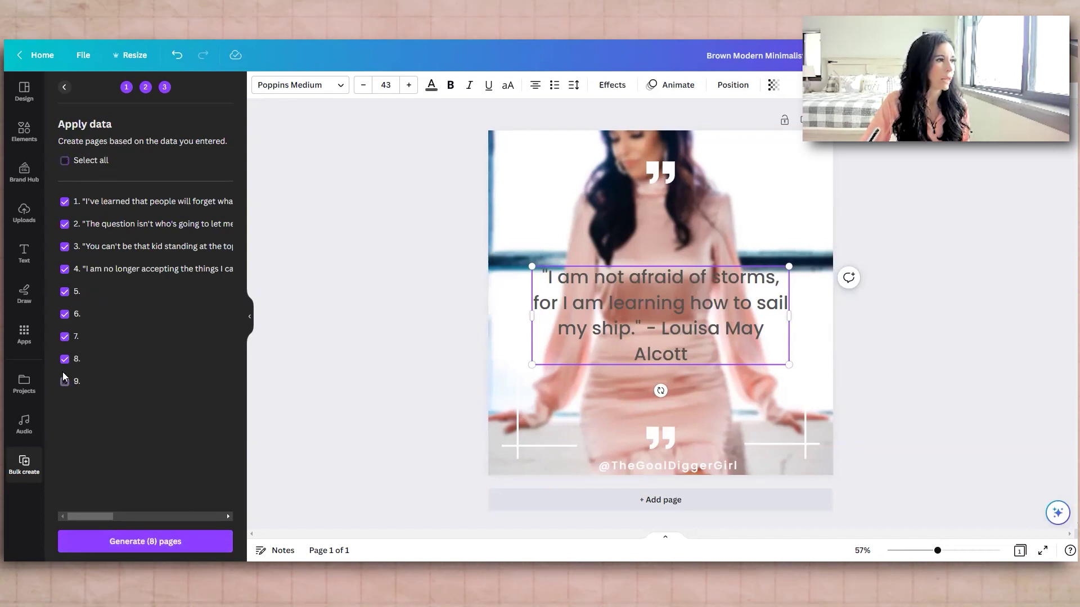
click(64, 359)
click(64, 337)
click(64, 313)
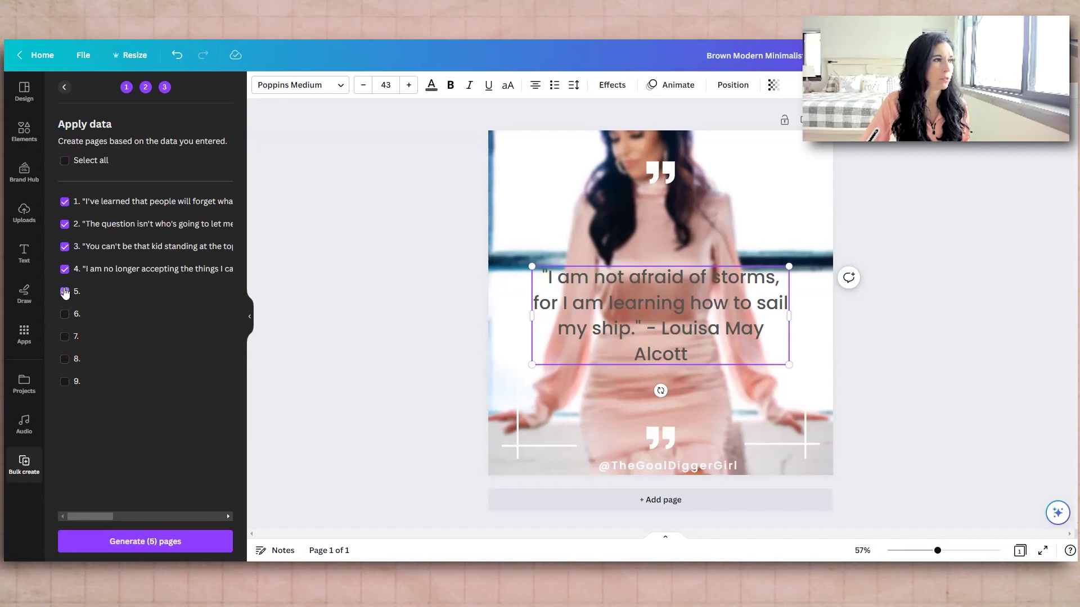
click(65, 292)
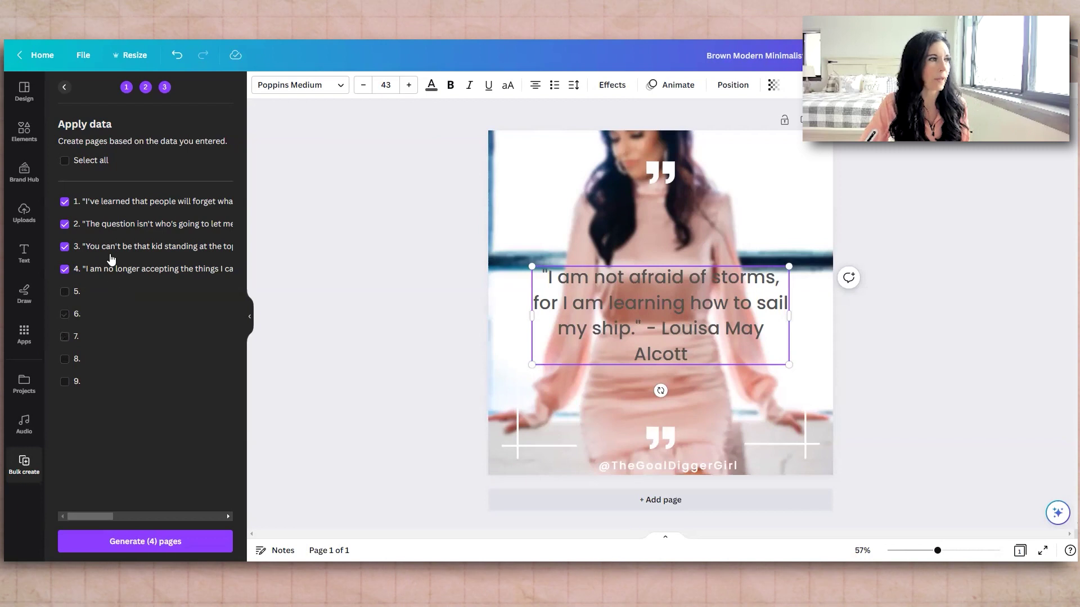
click(165, 540)
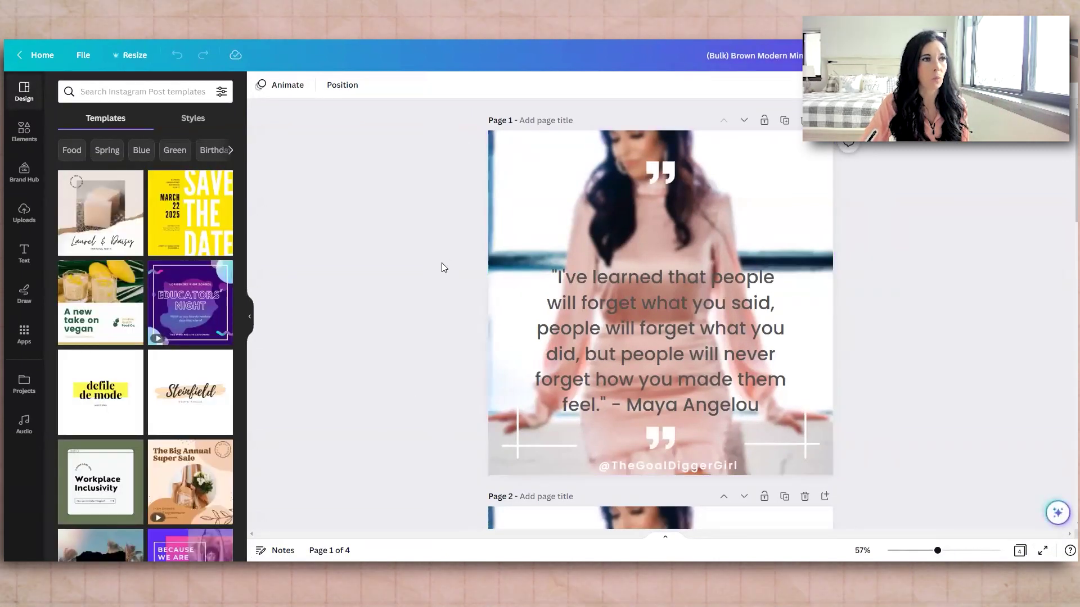
Step: Review pages 1–4 of the bulk design, returning to page 1 and raising its quote slightly
scroll(487, 283, down, 12)
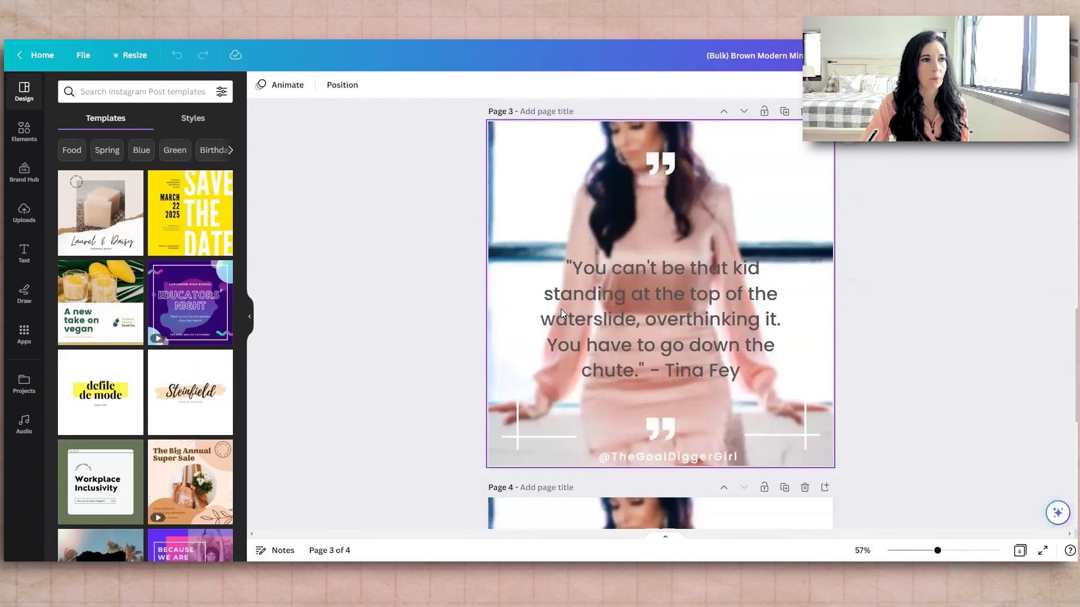
scroll(561, 309, down, 6)
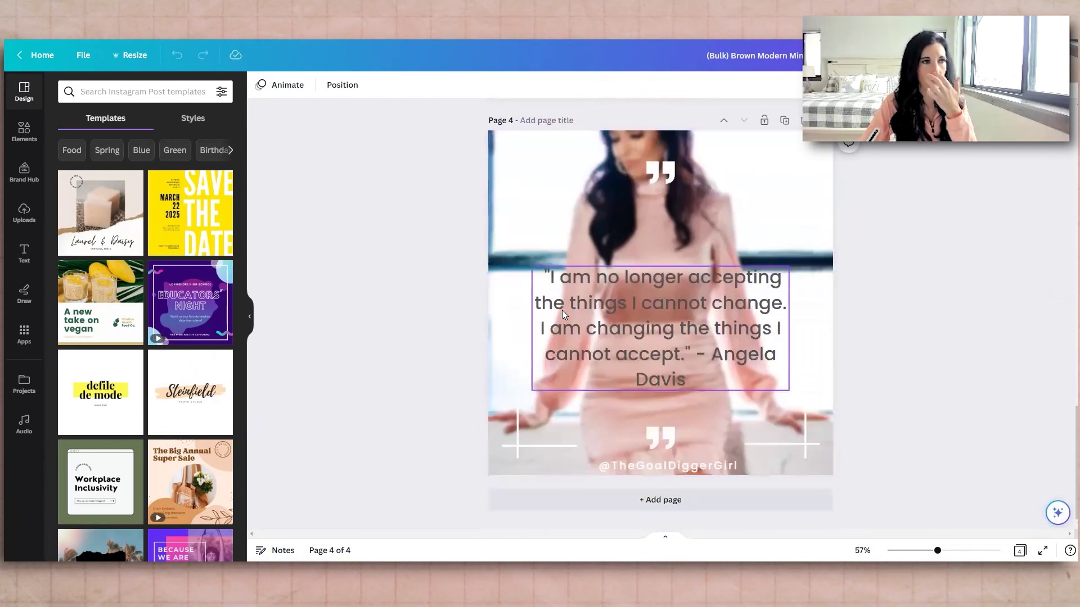
scroll(562, 319, up, 5)
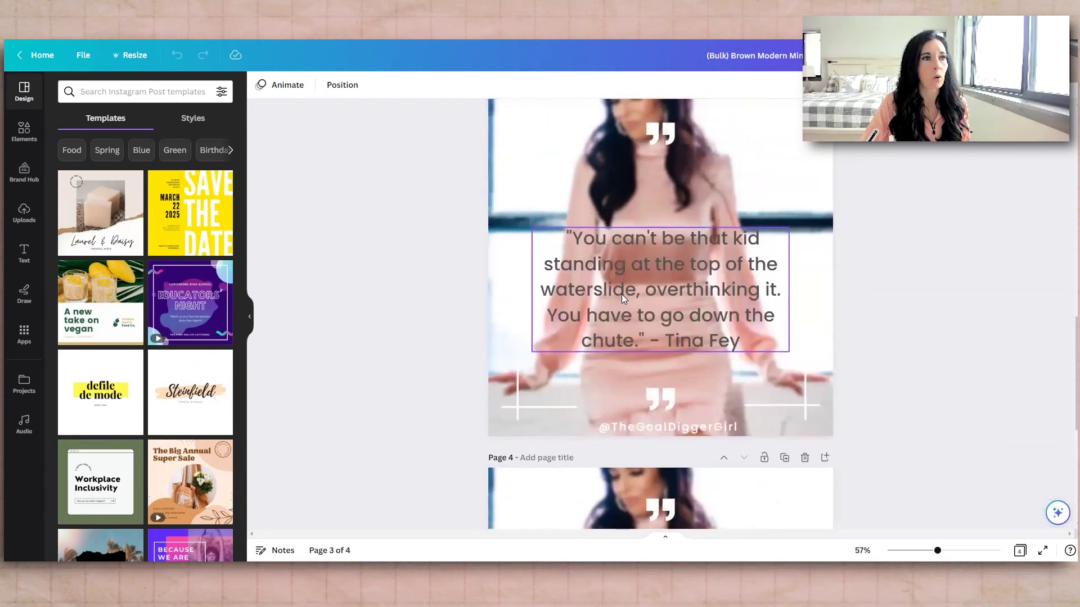
scroll(622, 296, up, 10)
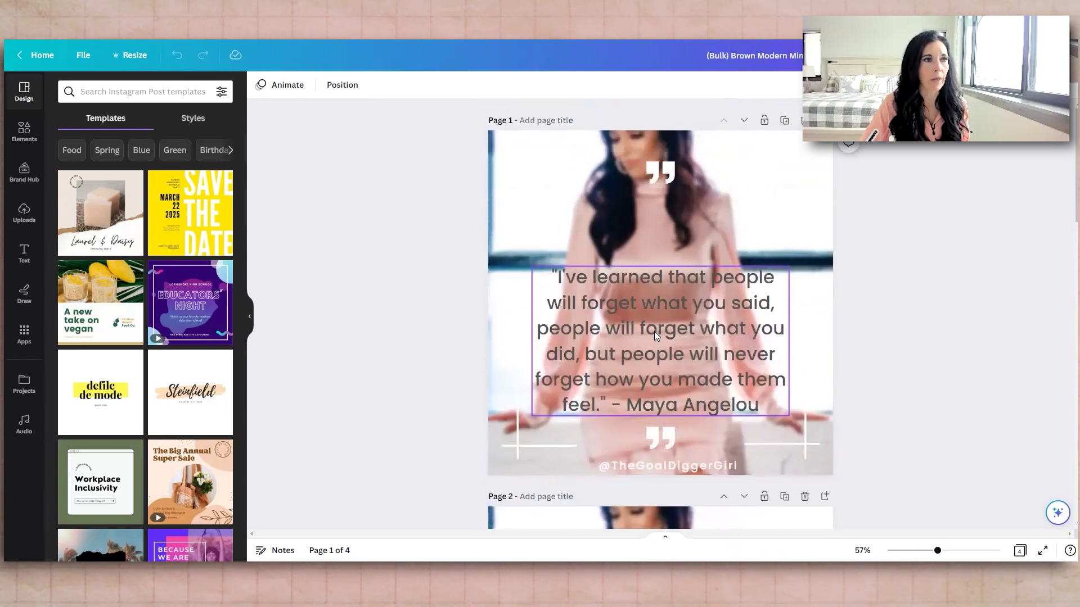
drag(653, 331, 647, 305)
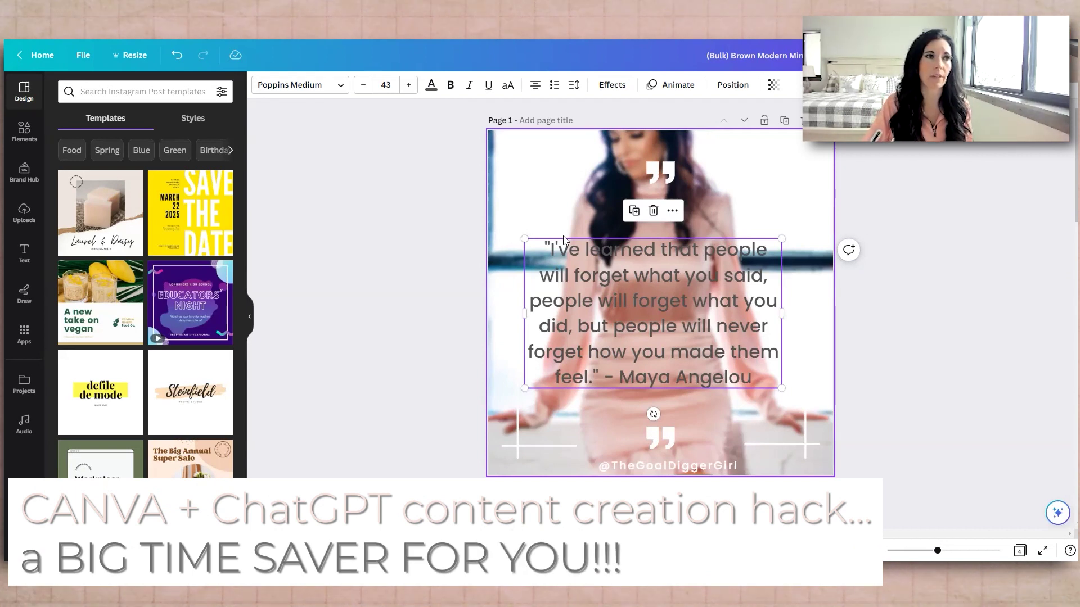
Step: Nudge the Maya Angelou quote slightly right to centre it on page 1
click(800, 323)
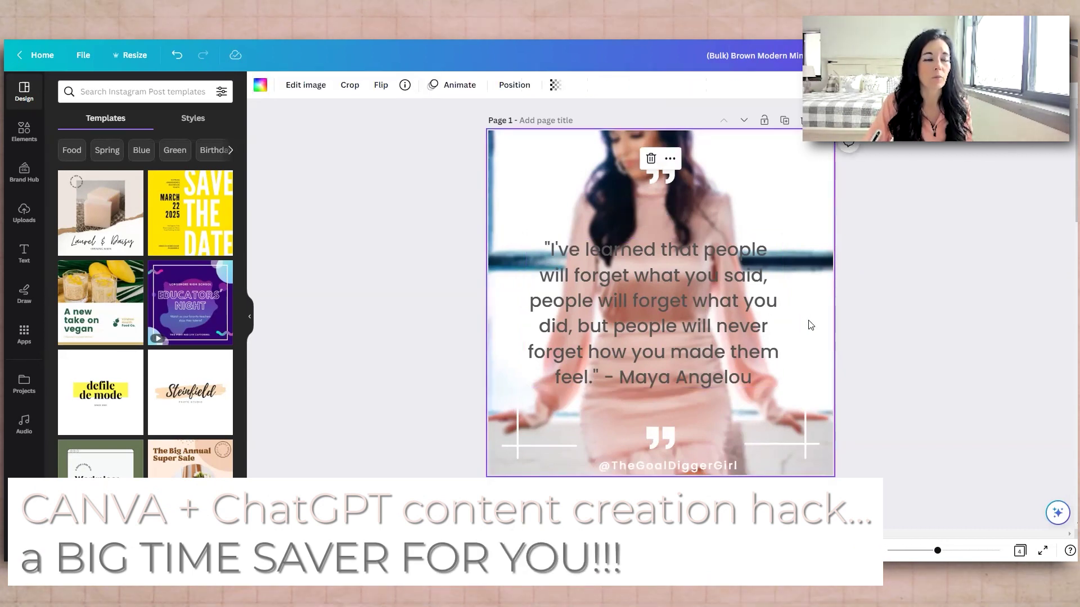
drag(670, 325, 676, 329)
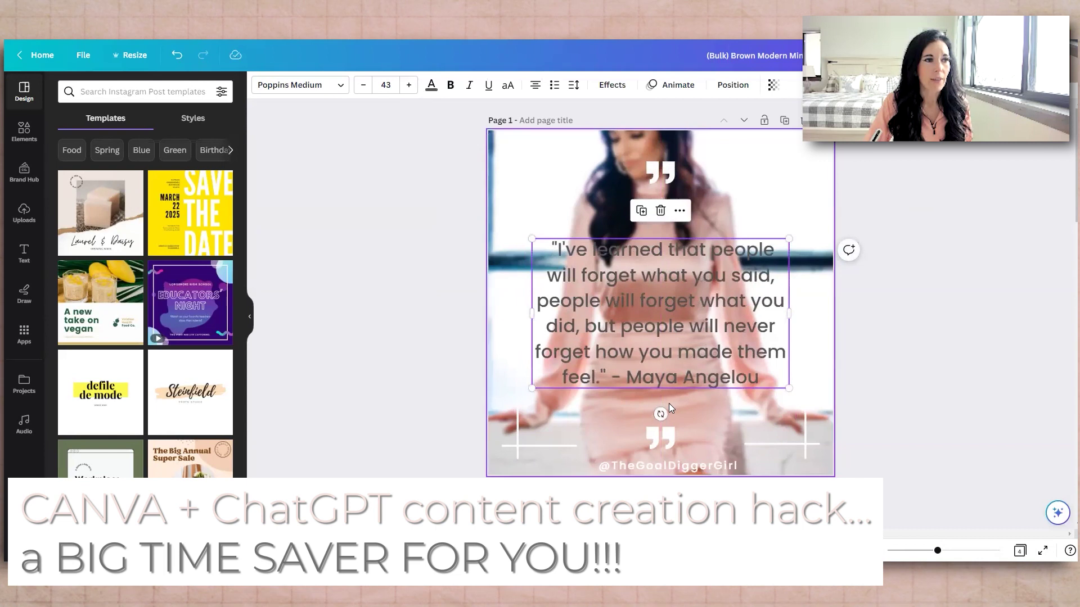